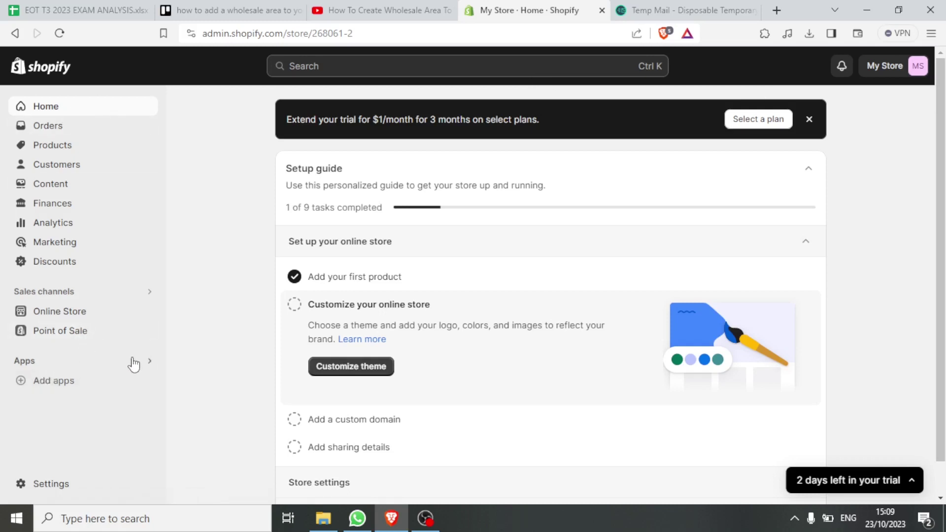
# Open the Shopify App Store through the Apps and sales channels settings
pyautogui.click(135, 363)
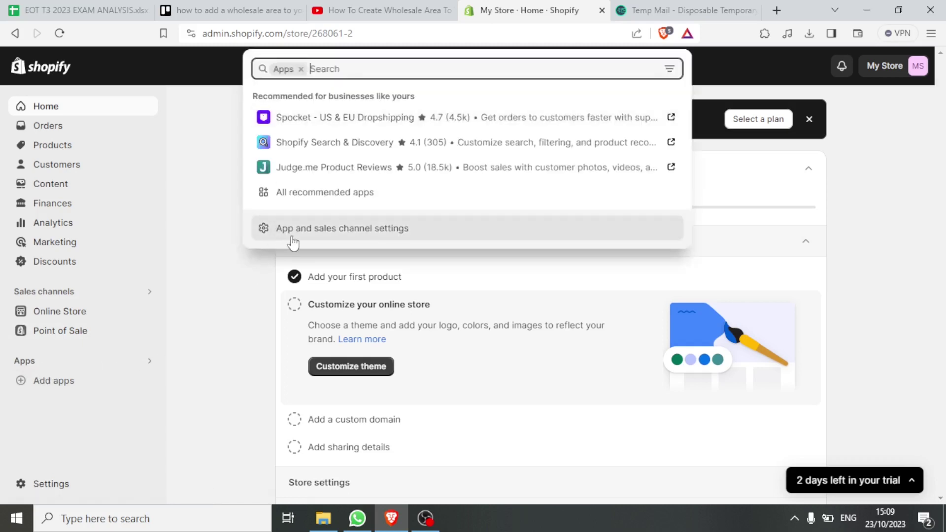
pyautogui.click(330, 236)
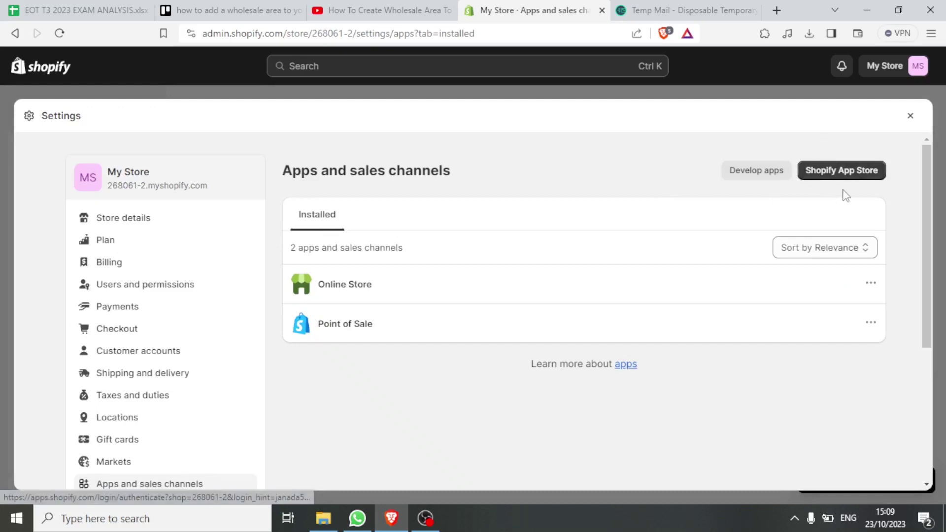
pyautogui.click(836, 178)
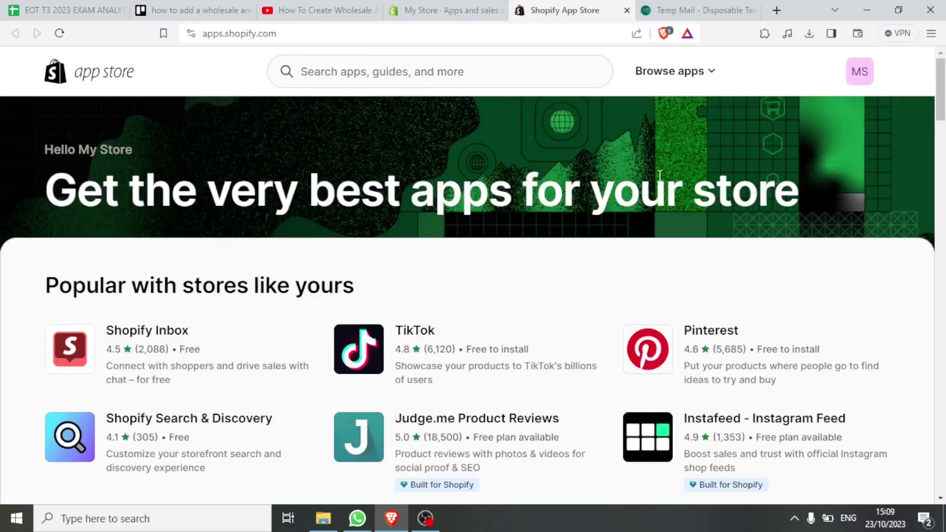
# Search the App Store for wholesale apps, open the Wholesale Gorilla listing, and return to the admin
pyautogui.click(433, 74)
pyautogui.write('wholesale')
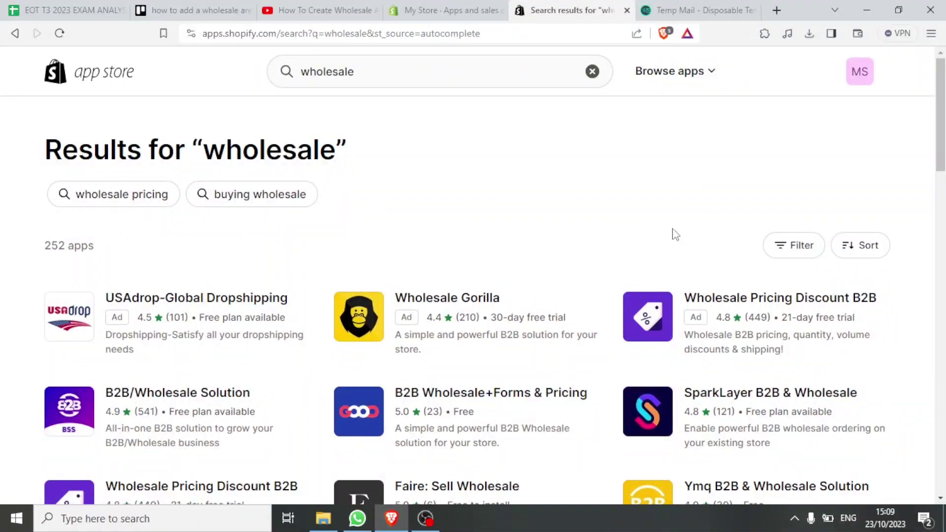
pyautogui.moveTo(941, 100); pyautogui.dragTo(942, 121)
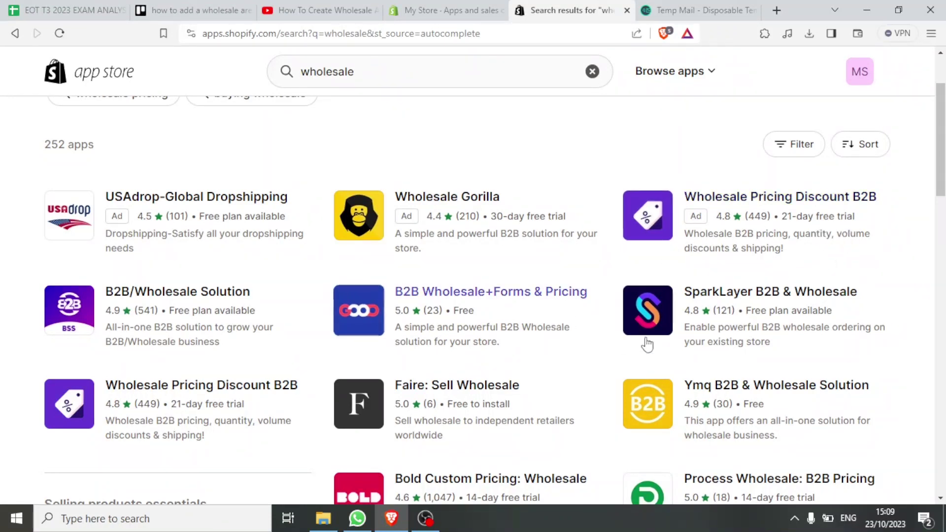
pyautogui.moveTo(944, 175); pyautogui.dragTo(944, 229)
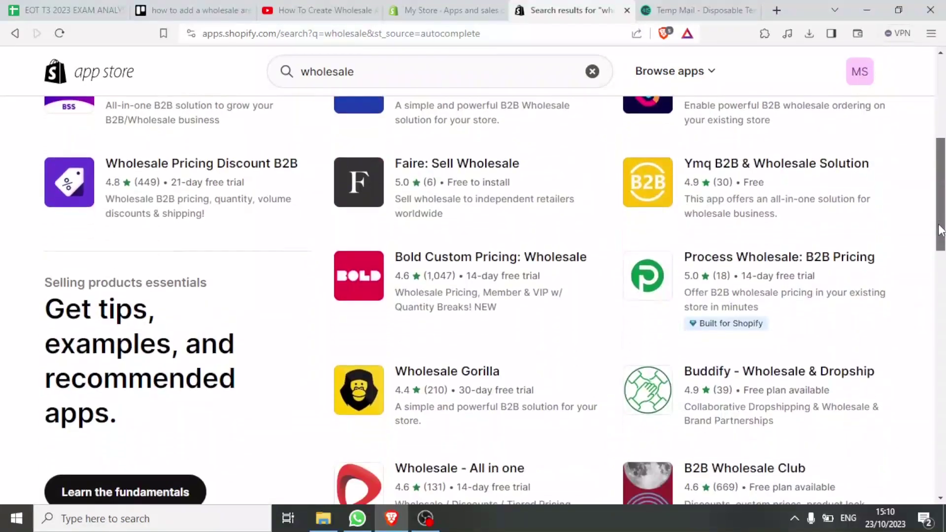
pyautogui.click(435, 377)
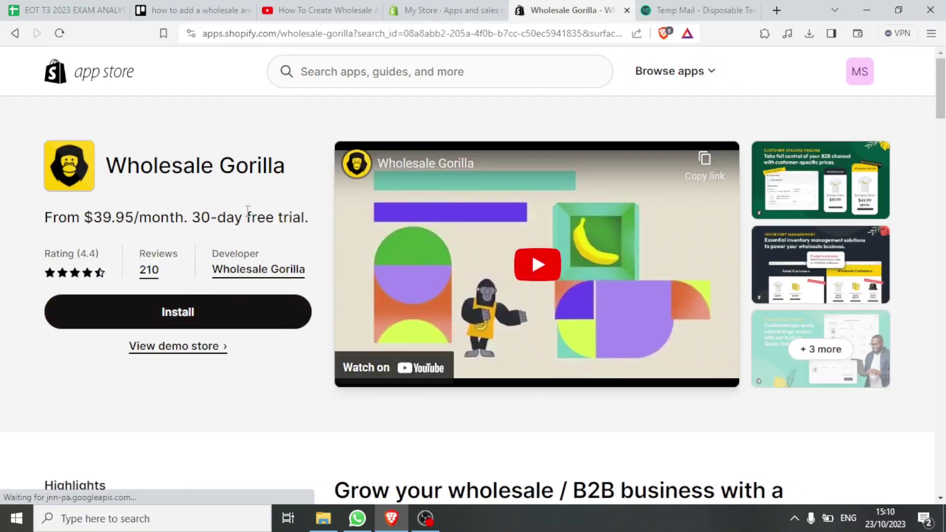
pyautogui.click(426, 3)
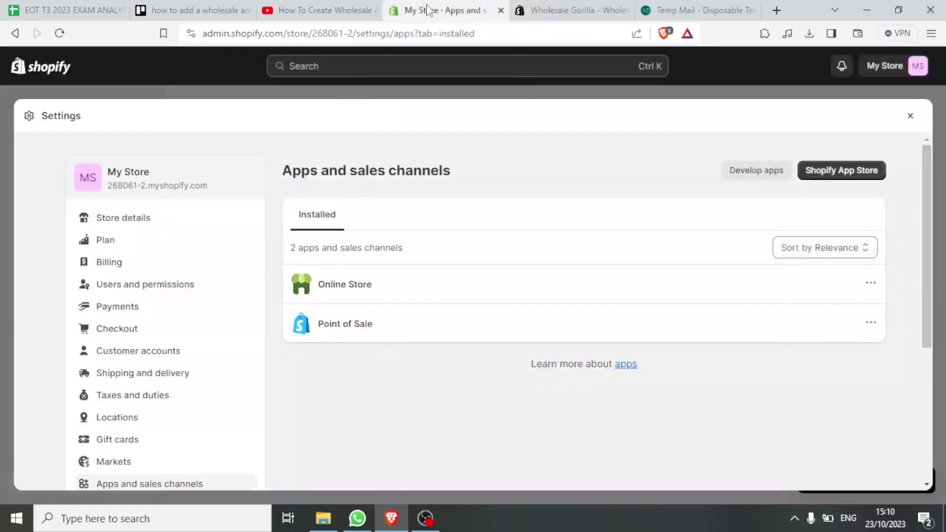
# Close the App Store tab and Settings, then open the Dawn theme for customizing
pyautogui.click(627, 9)
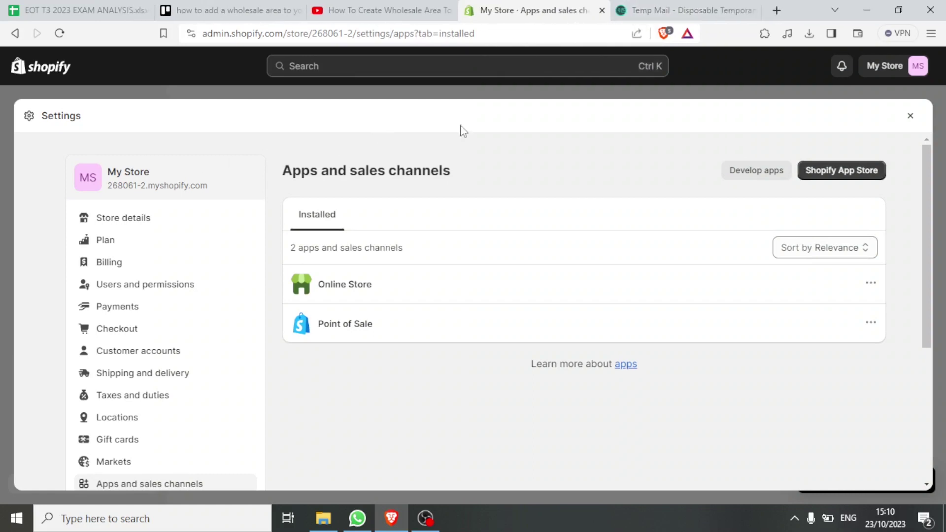
pyautogui.click(910, 117)
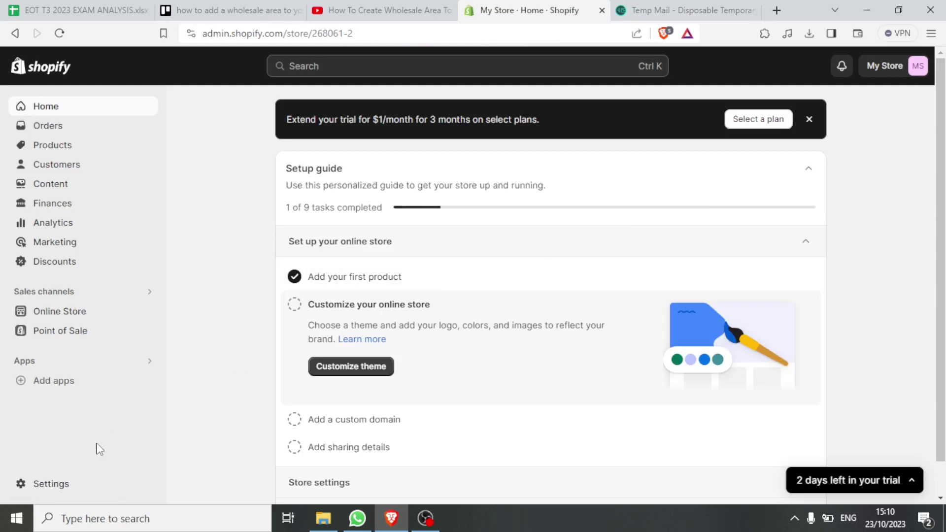
pyautogui.click(60, 312)
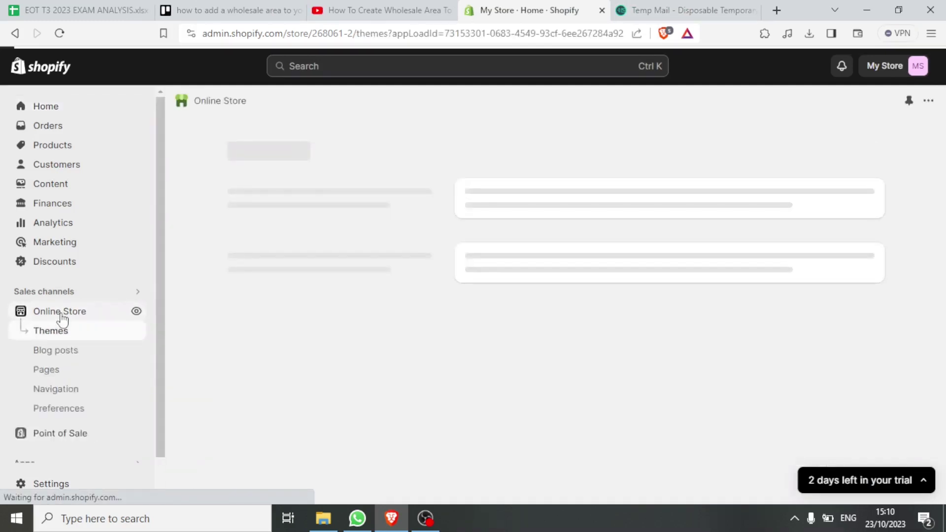
pyautogui.scroll(-3, 647, 332)
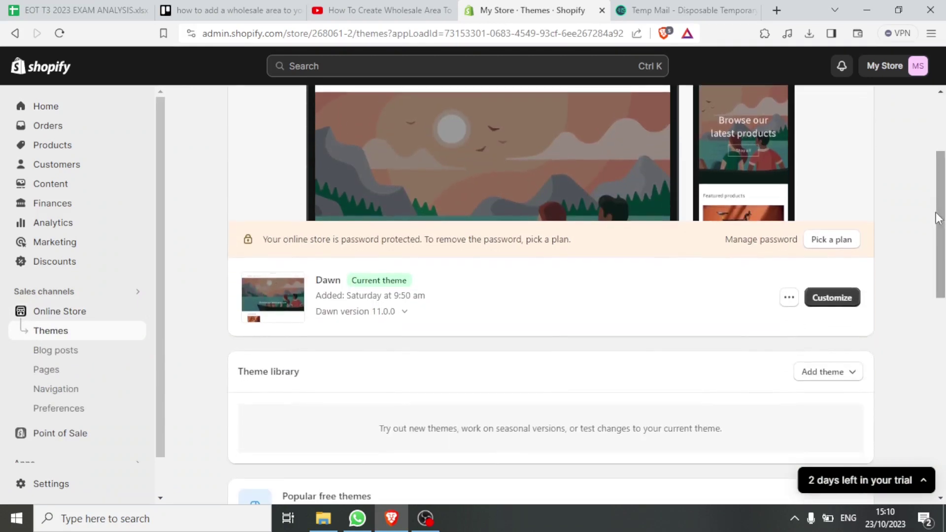
pyautogui.click(828, 297)
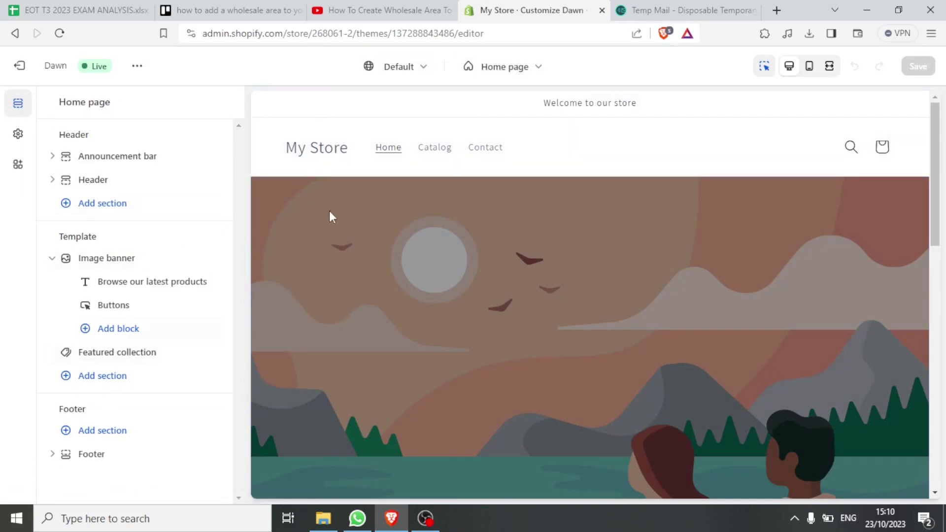
# Start a new page template named 'Wholesale' based on the contact template
pyautogui.click(538, 69)
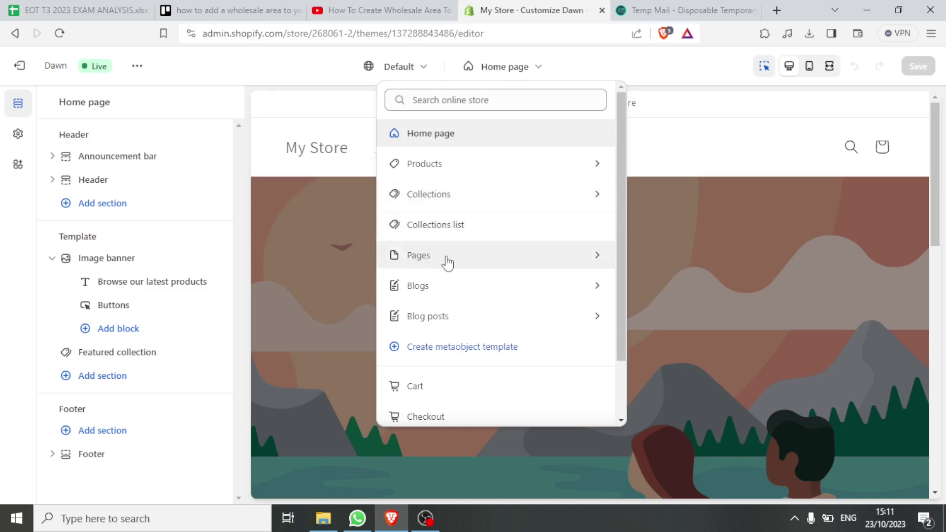
pyautogui.click(546, 264)
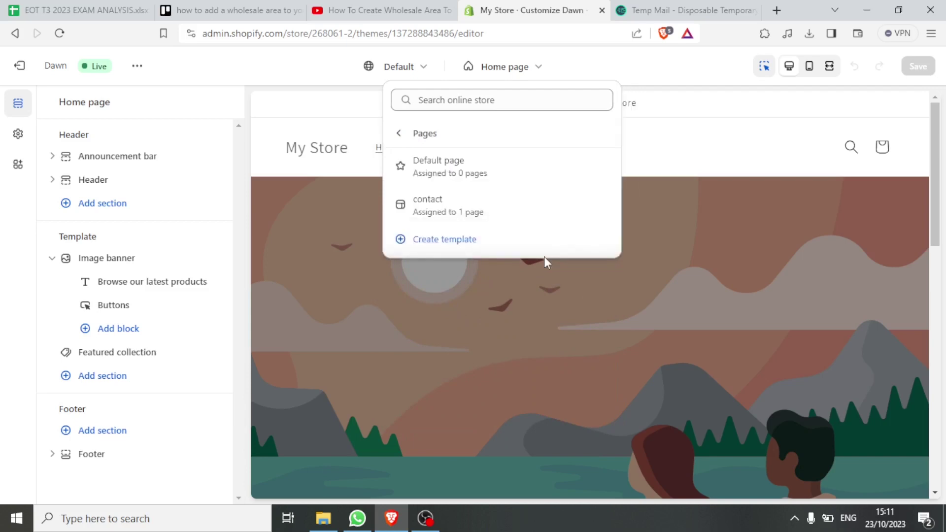
pyautogui.click(449, 252)
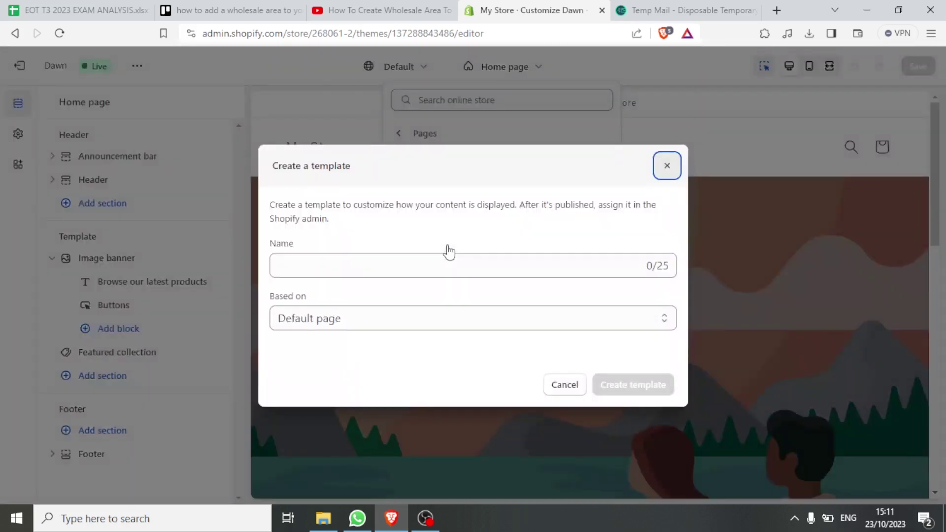
pyautogui.click(327, 269)
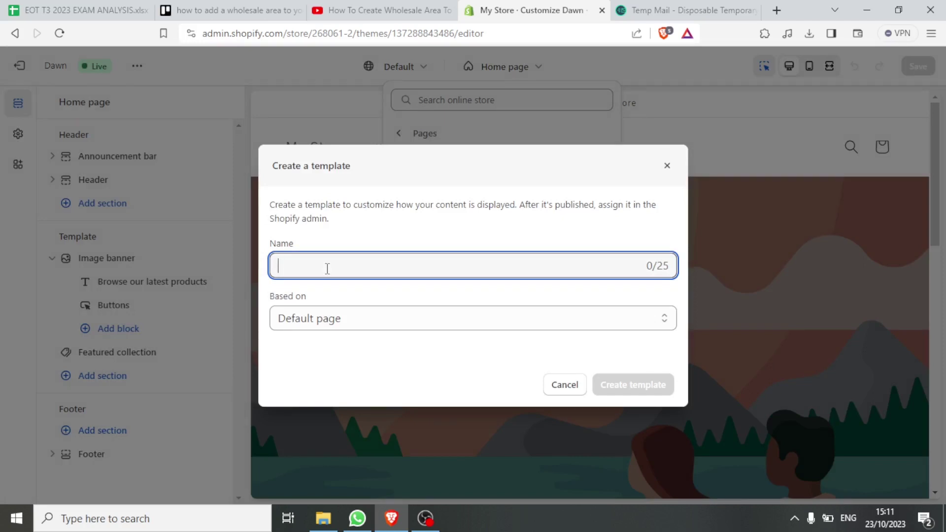
pyautogui.write('Wholesale')
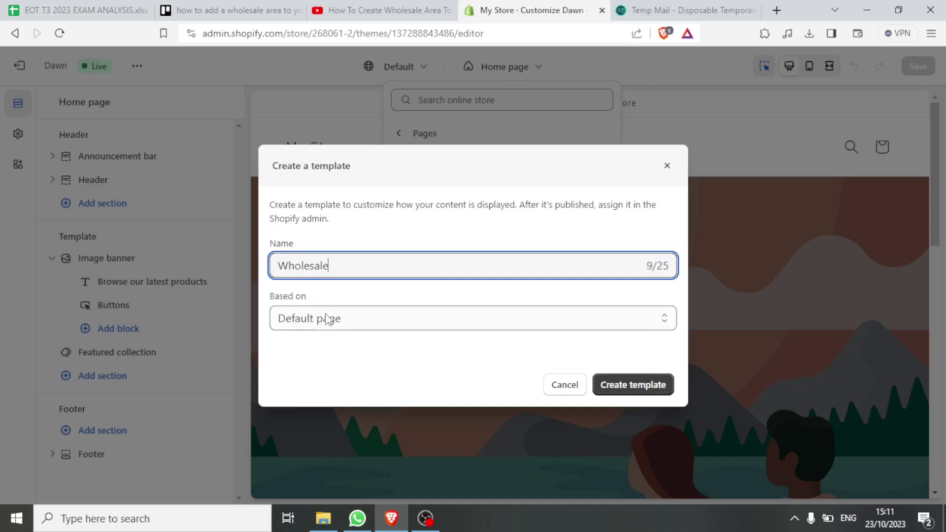
pyautogui.click(664, 324)
pyautogui.click(327, 351)
# Create the Wholesale template, save the theme, and exit to the Themes page
pyautogui.click(631, 387)
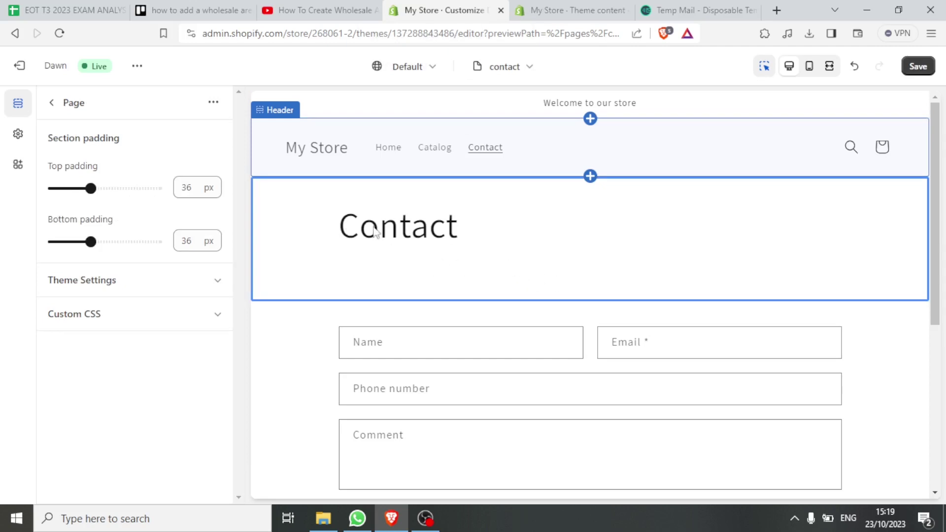
pyautogui.click(918, 70)
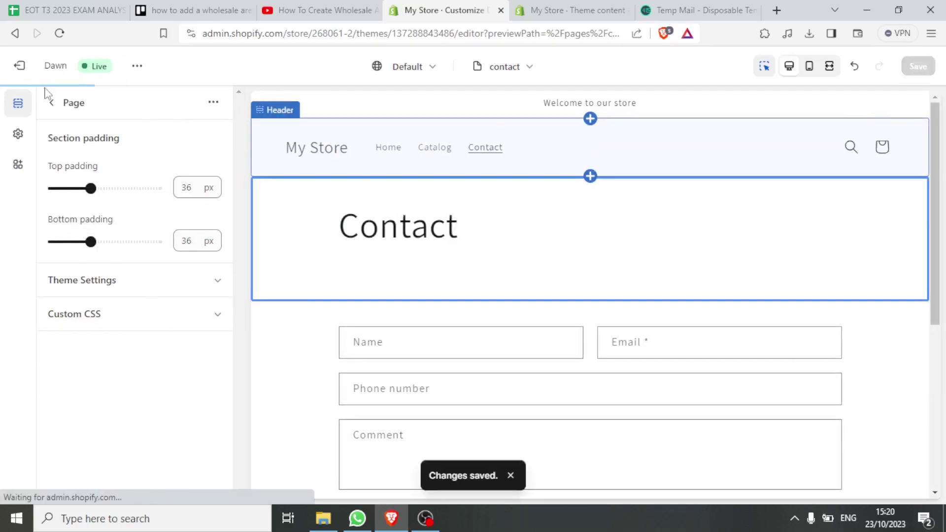
pyautogui.click(21, 72)
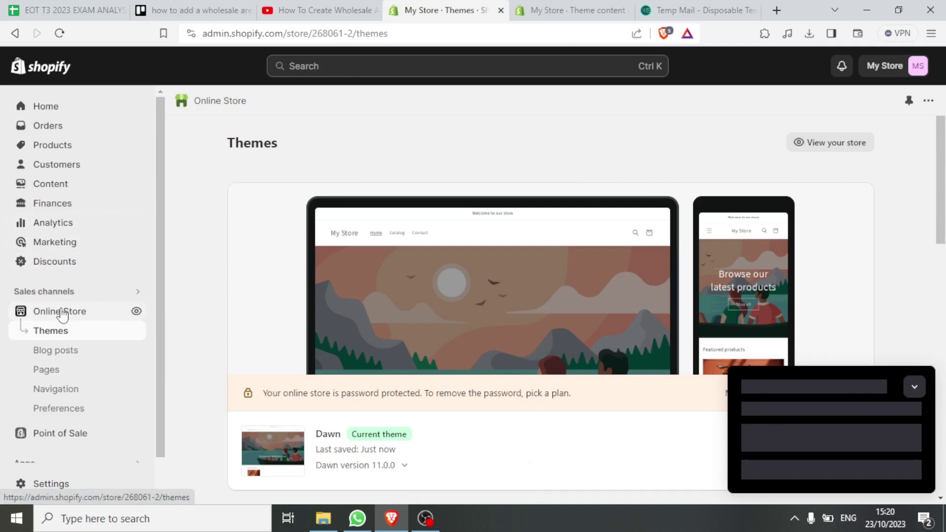
# Reopen Dawn's editor and create a 'Shoes' collection template based on Default collection
pyautogui.scroll(-5, 829, 154)
pyautogui.click(830, 150)
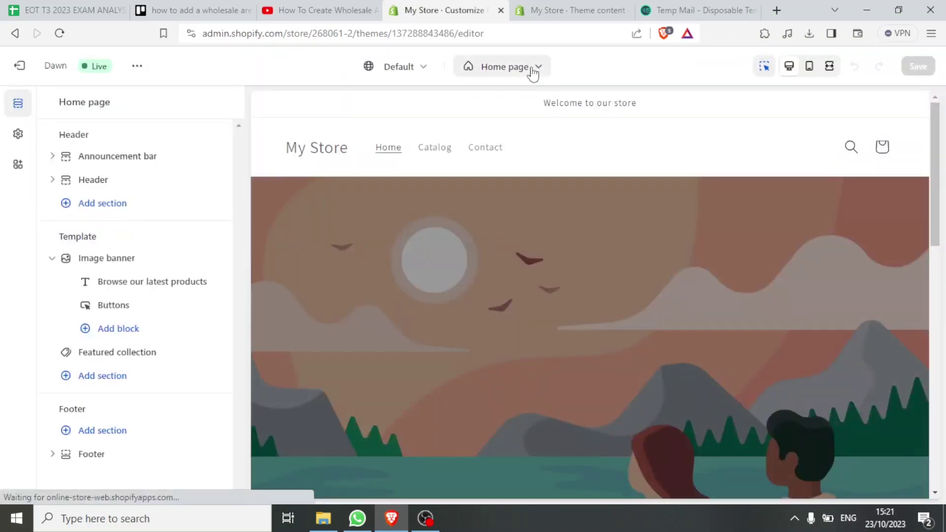
pyautogui.click(539, 72)
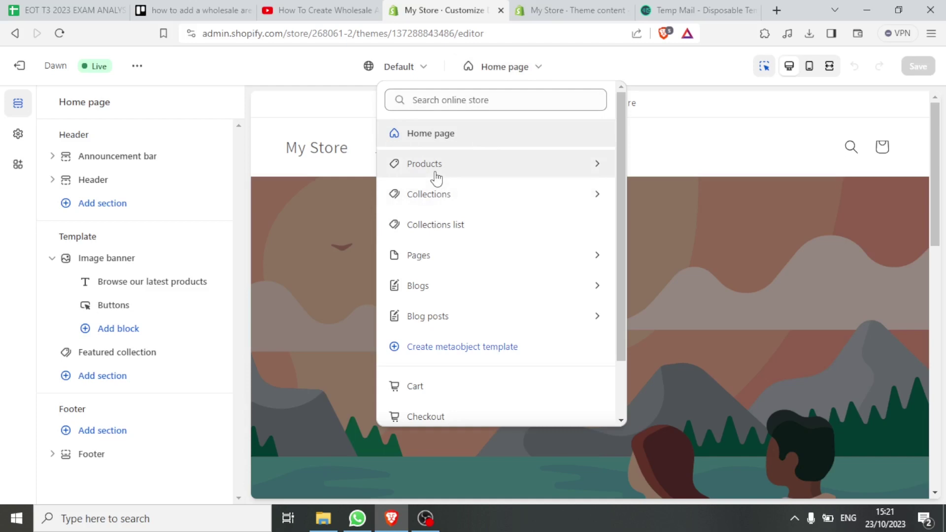
pyautogui.click(434, 196)
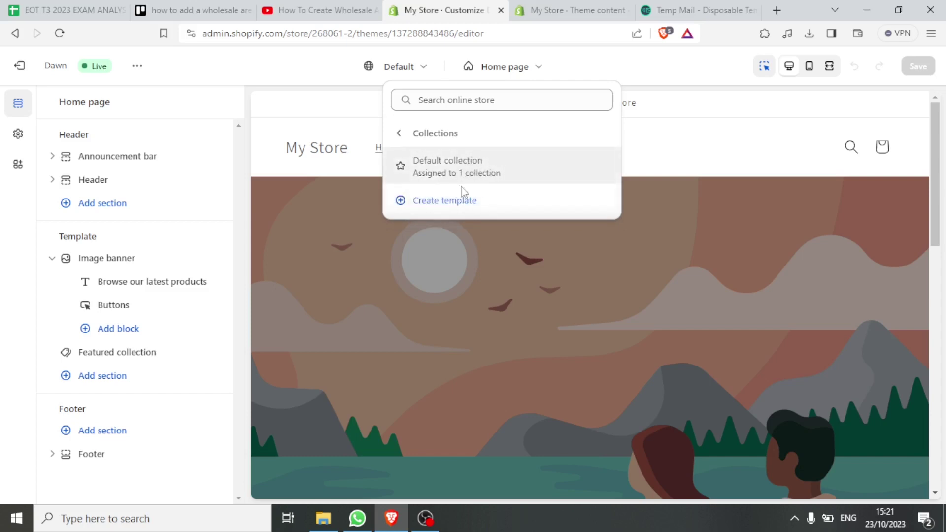
pyautogui.click(457, 204)
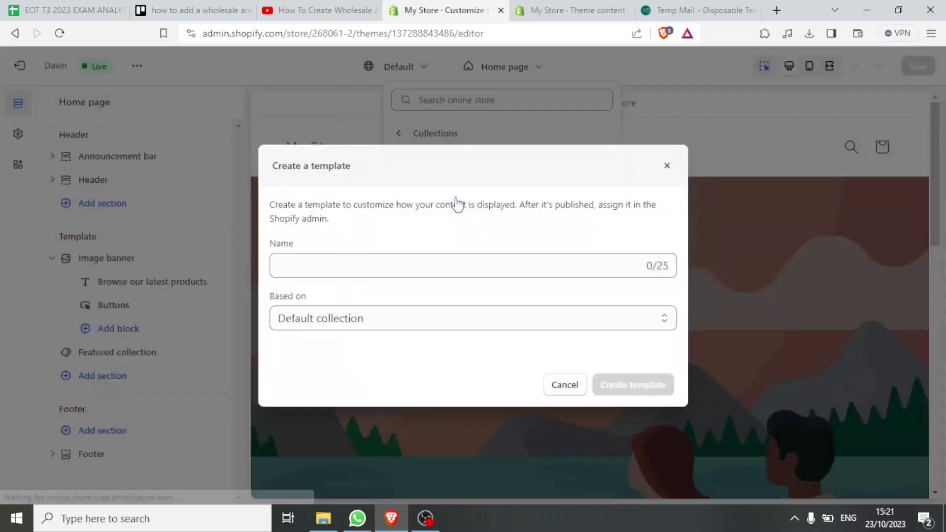
pyautogui.click(350, 261)
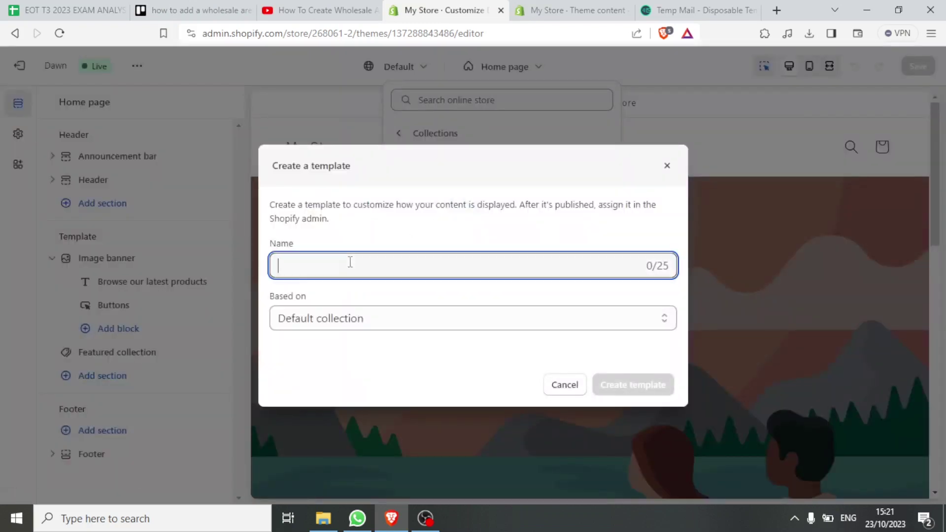
pyautogui.write('Shoes')
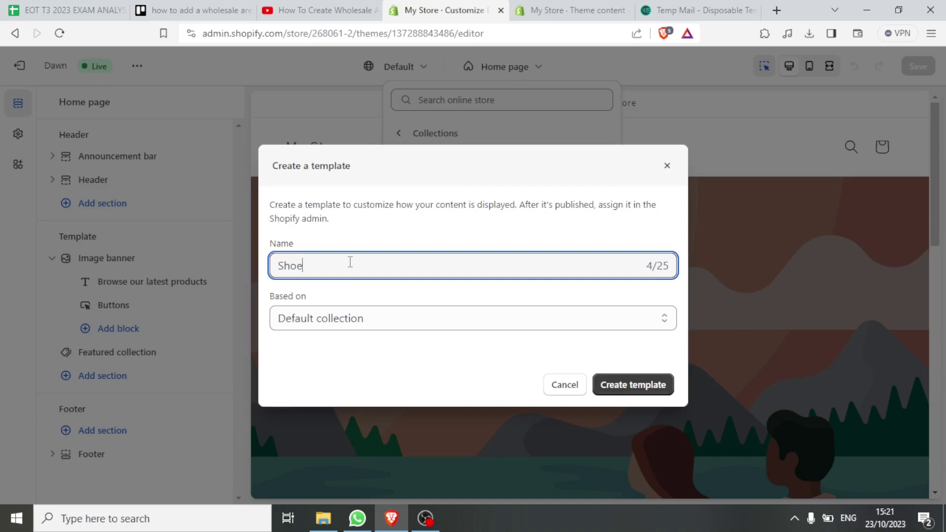
pyautogui.click(598, 326)
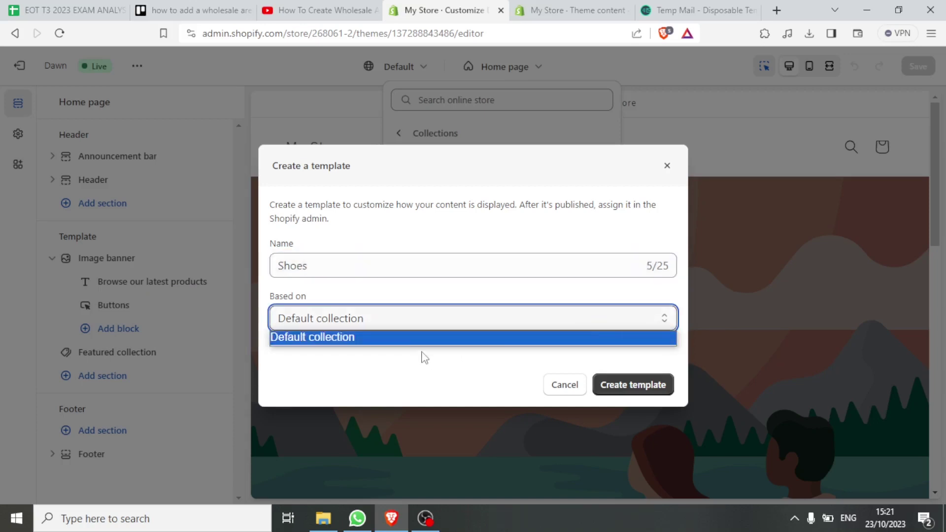
pyautogui.click(401, 341)
pyautogui.click(616, 388)
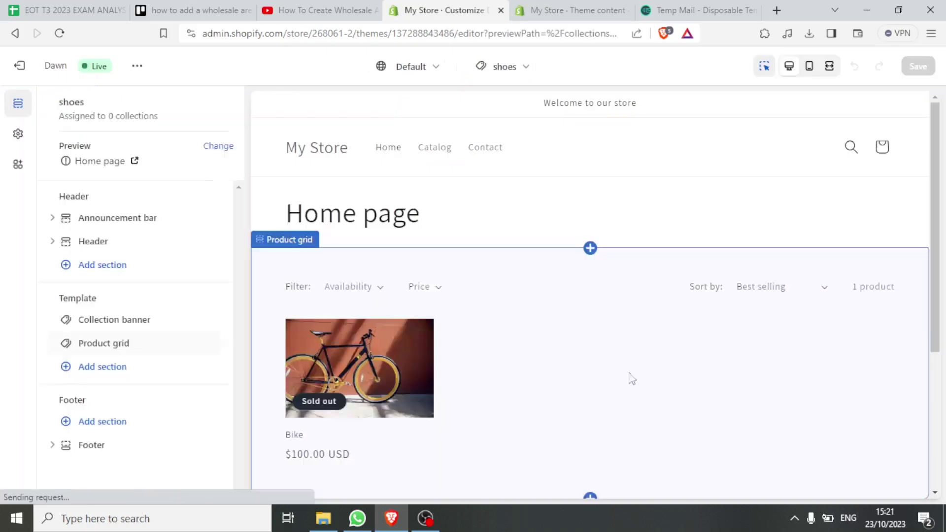
# Scroll through the shoes collection preview and open the template picker
pyautogui.moveTo(938, 207); pyautogui.dragTo(941, 239)
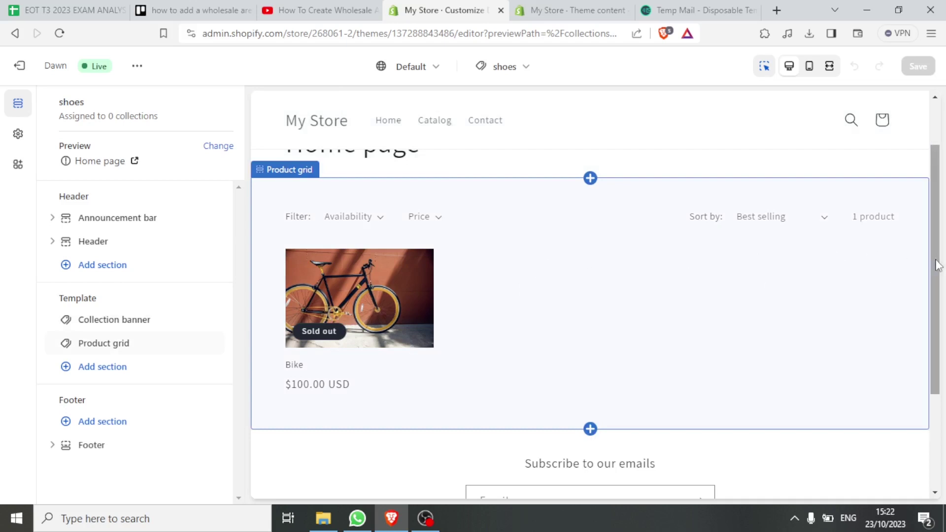
pyautogui.moveTo(933, 257); pyautogui.dragTo(936, 229)
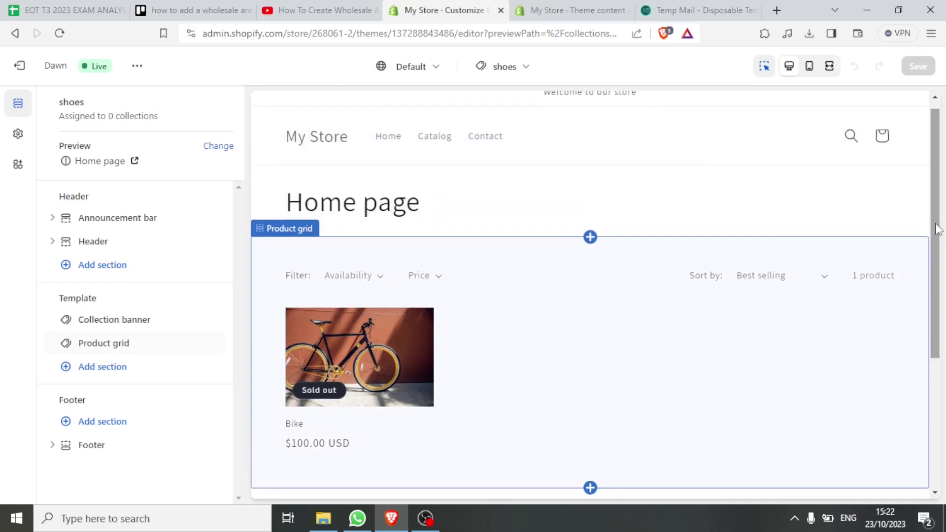
pyautogui.click(525, 72)
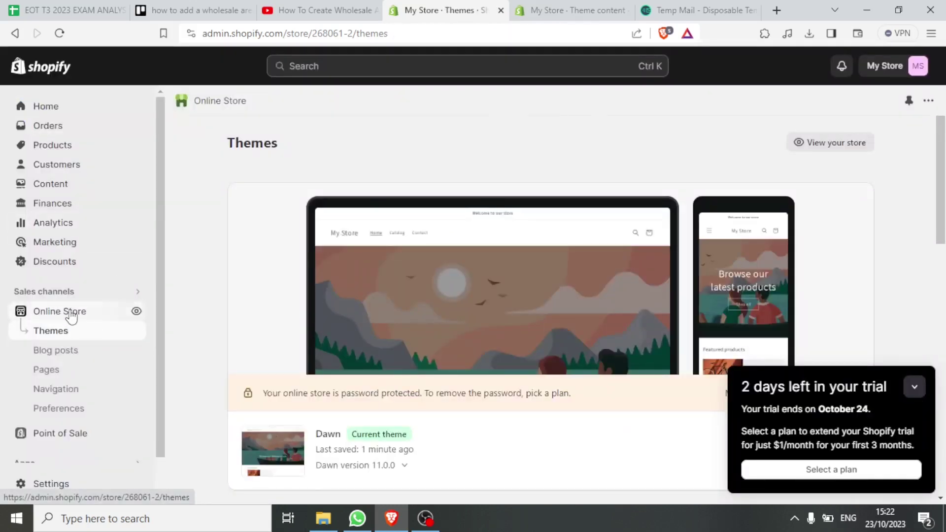
pyautogui.scroll(-5, 836, 211)
pyautogui.click(836, 207)
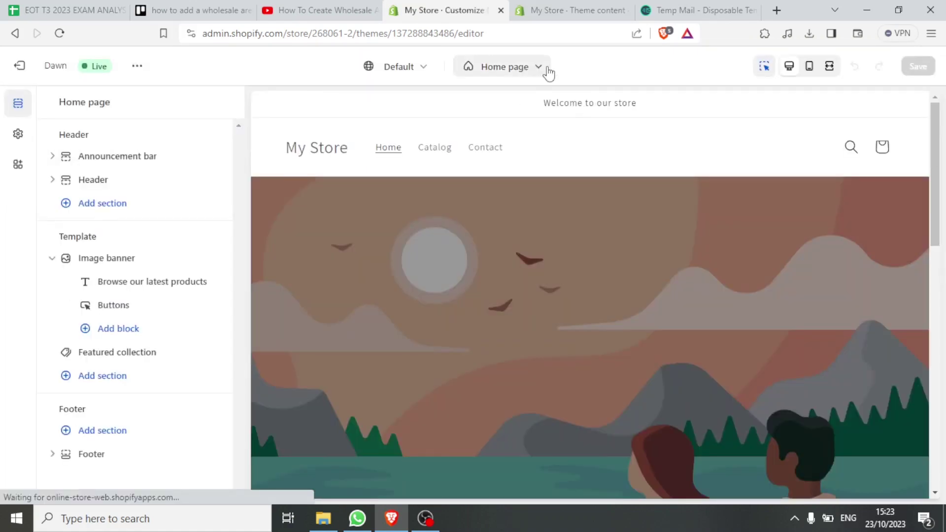
pyautogui.click(540, 67)
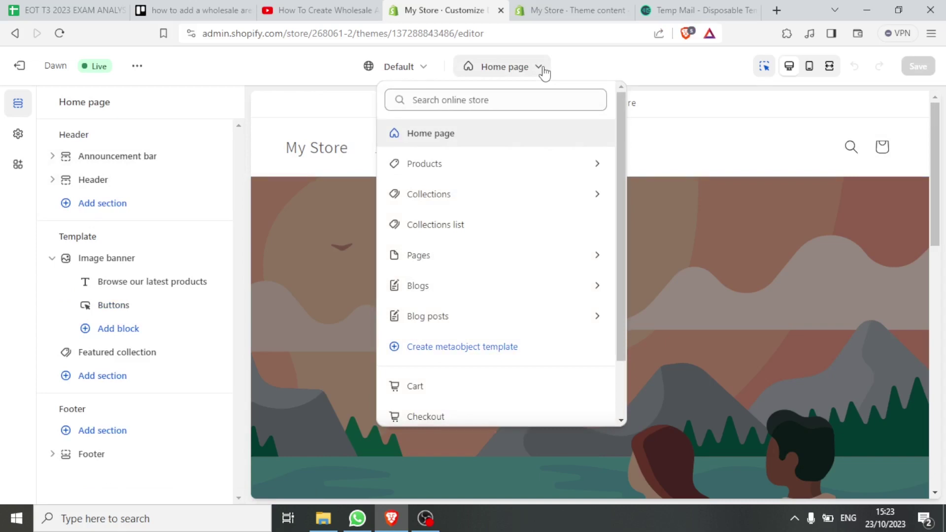
pyautogui.click(453, 197)
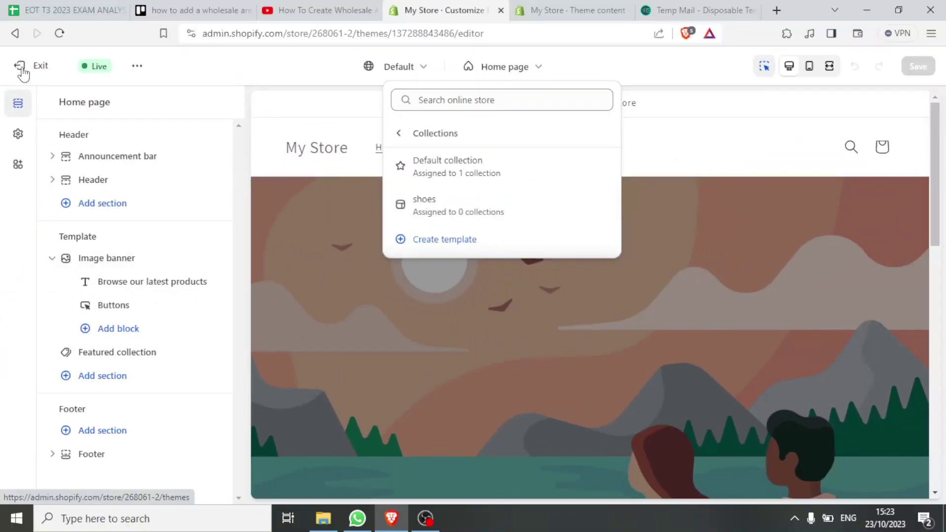
pyautogui.click(22, 69)
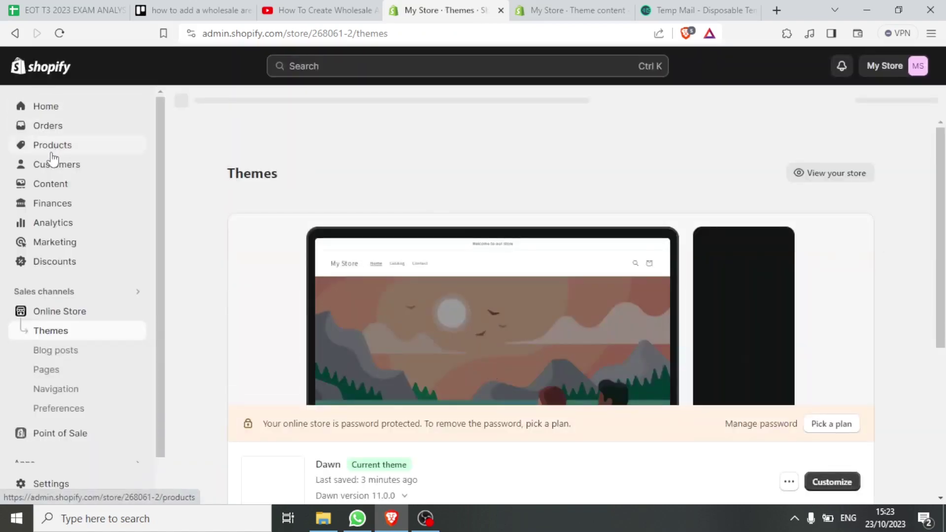
# Add a customer with their first and last name, save, and collapse the trial popup
pyautogui.click(44, 173)
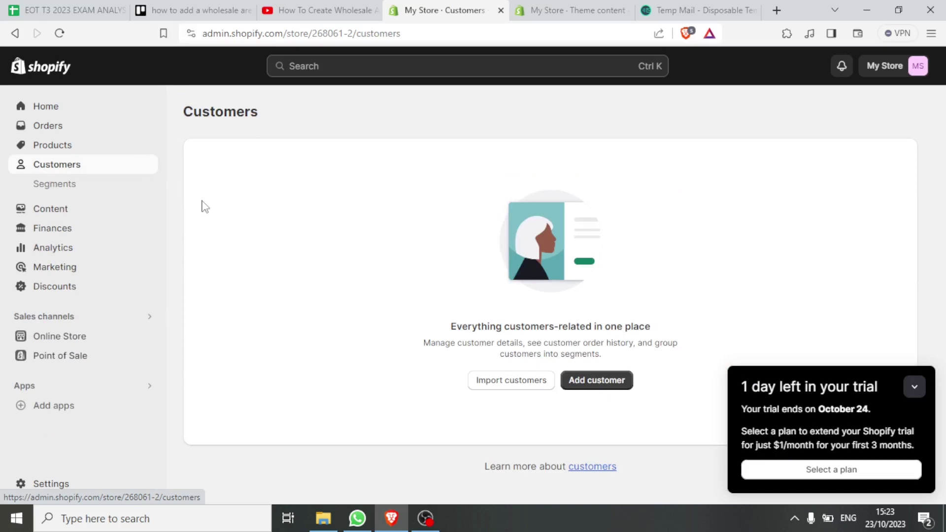
pyautogui.click(590, 384)
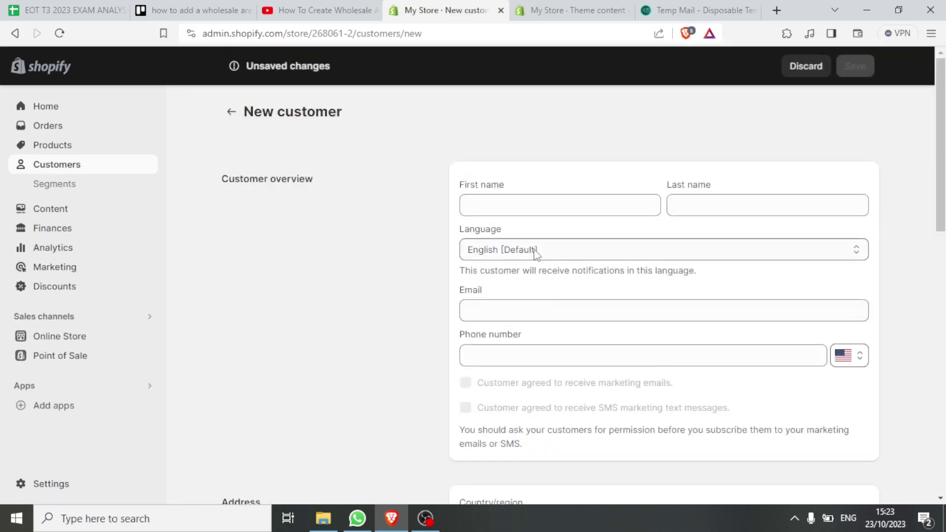
pyautogui.click(521, 208)
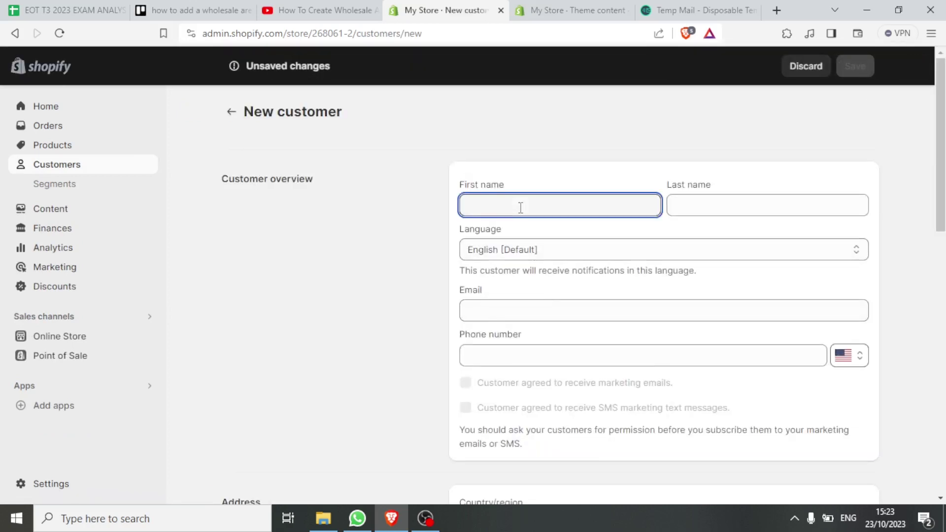
pyautogui.click(680, 205)
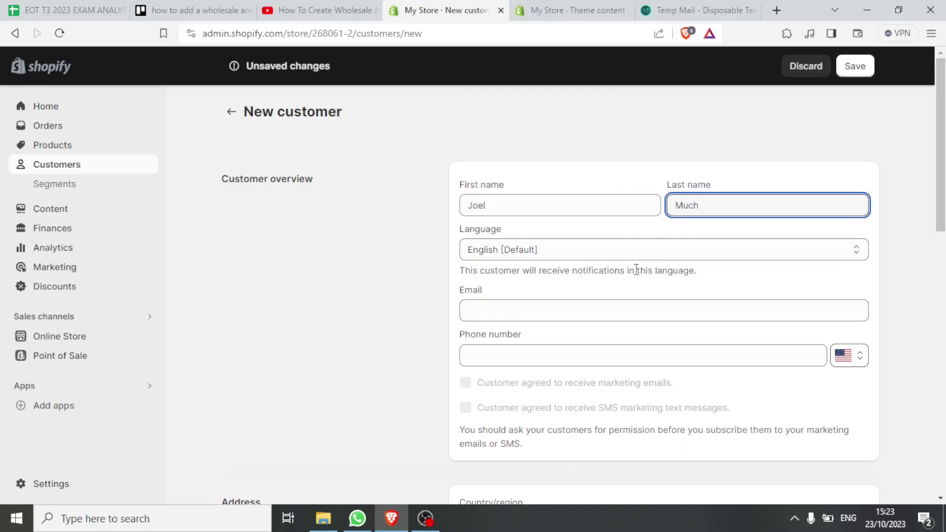
pyautogui.click(857, 69)
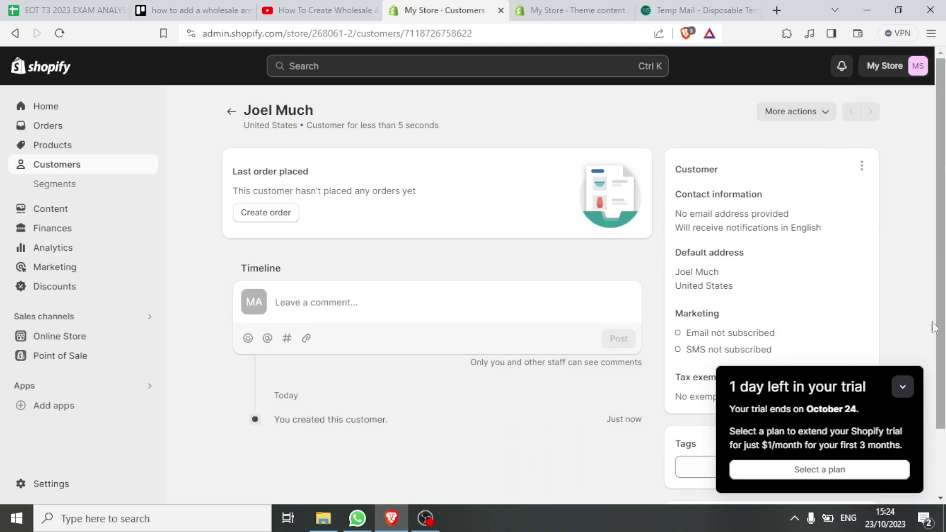
pyautogui.click(903, 388)
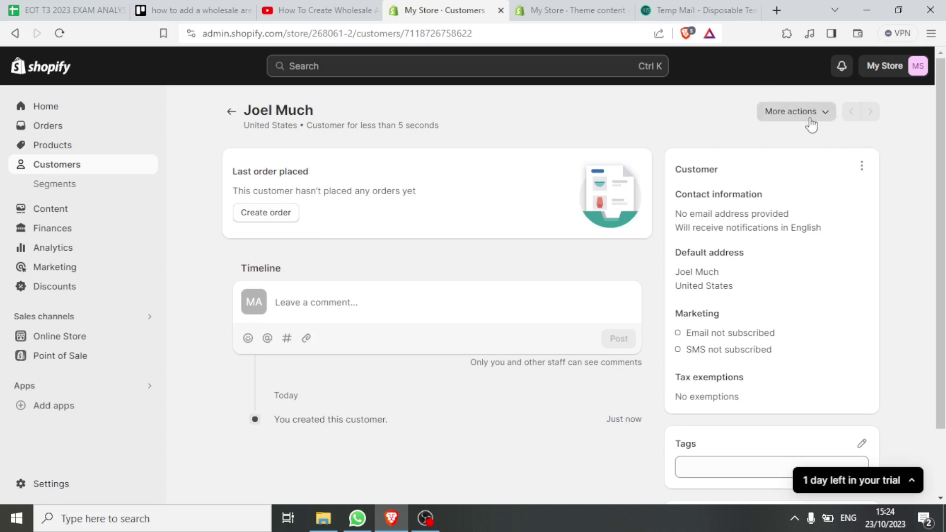
# Begin an order and briefly browse products, then abandon it for the Customers list
pyautogui.click(277, 214)
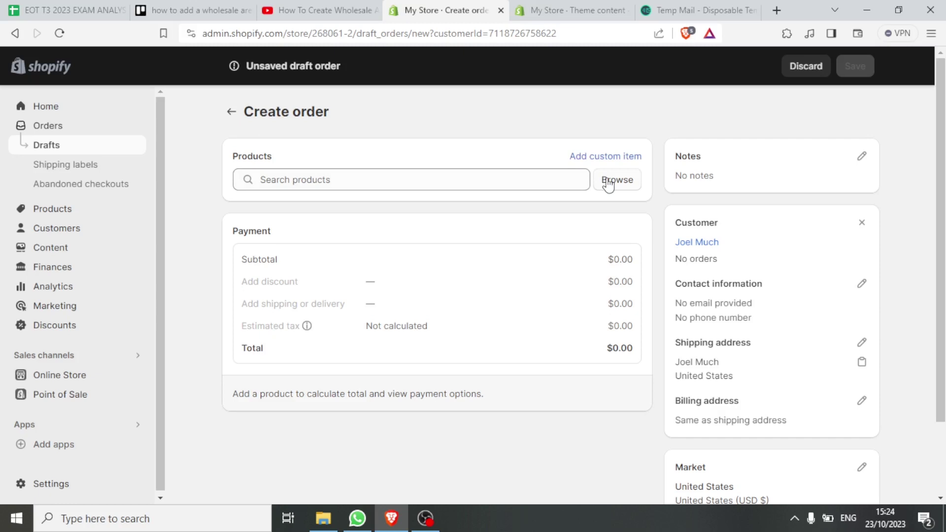
pyautogui.click(609, 184)
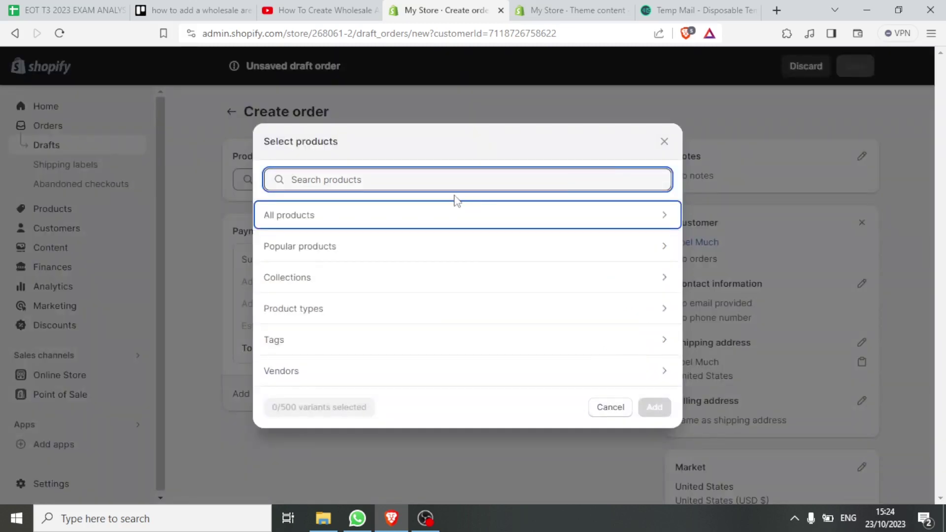
pyautogui.press('Escape')
pyautogui.click(306, 179)
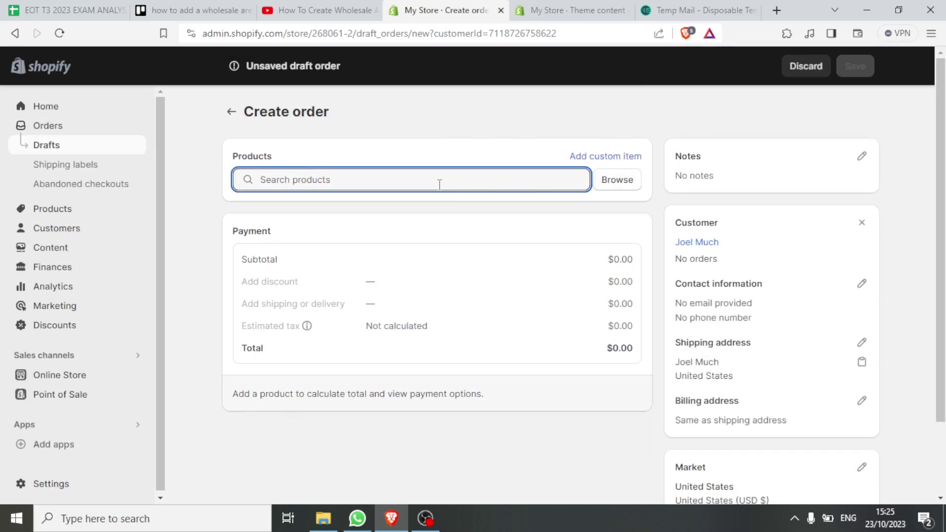
pyautogui.click(56, 228)
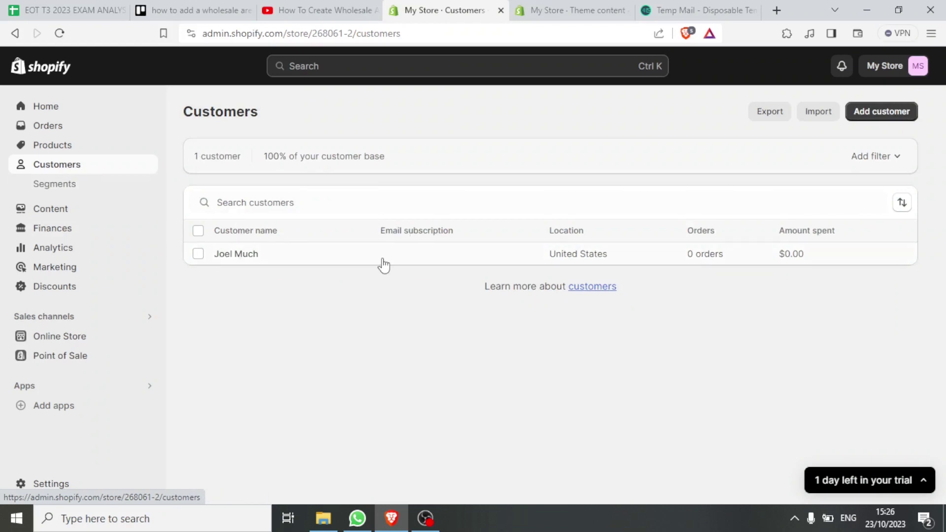
# Open the new customer's profile and start a draft order from it
pyautogui.click(287, 264)
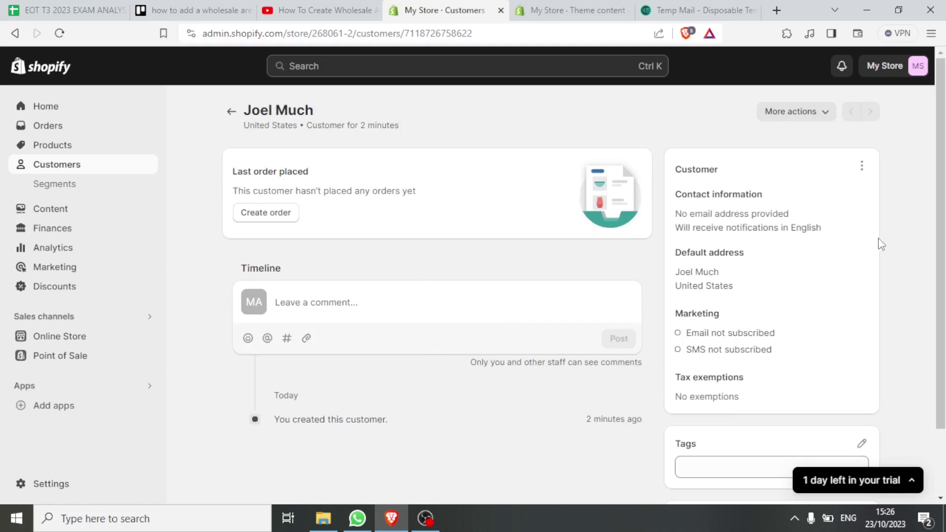
pyautogui.scroll(-1, 940, 204)
pyautogui.scroll(-1, 584, 294)
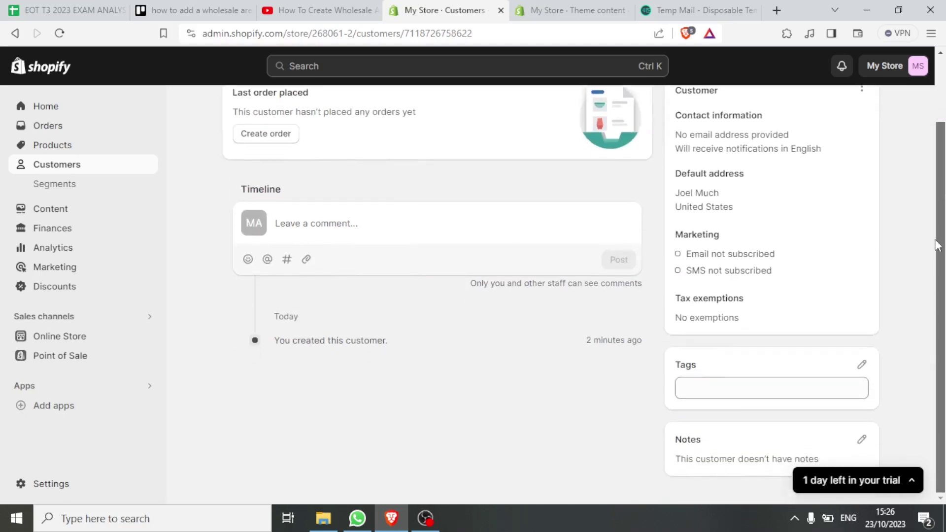
pyautogui.moveTo(938, 267); pyautogui.dragTo(936, 182)
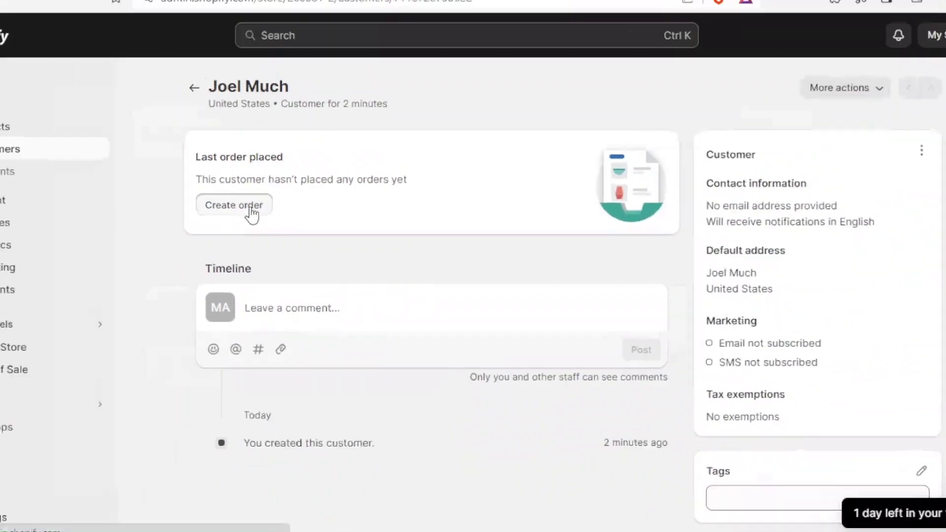
pyautogui.click(251, 212)
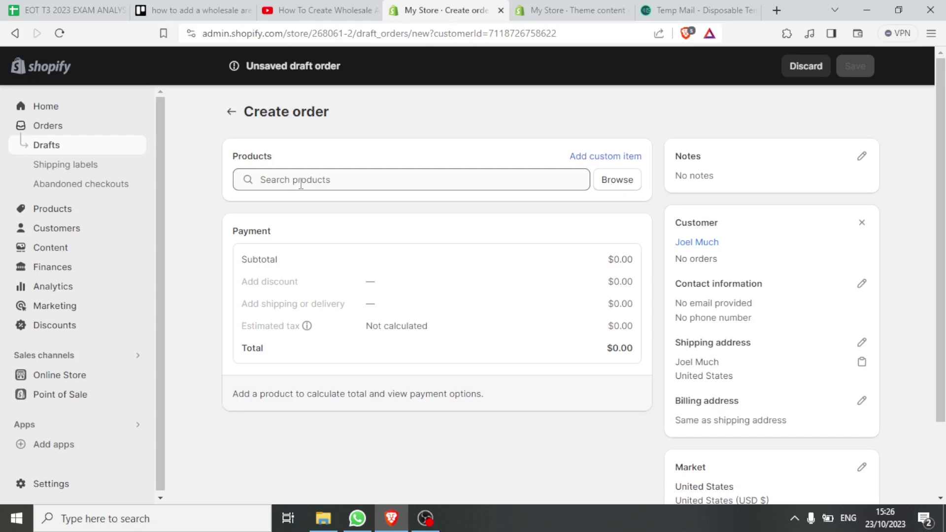
# Search products for 'bik' and add the Bike product to the draft order
pyautogui.click(300, 180)
pyautogui.write('bik')
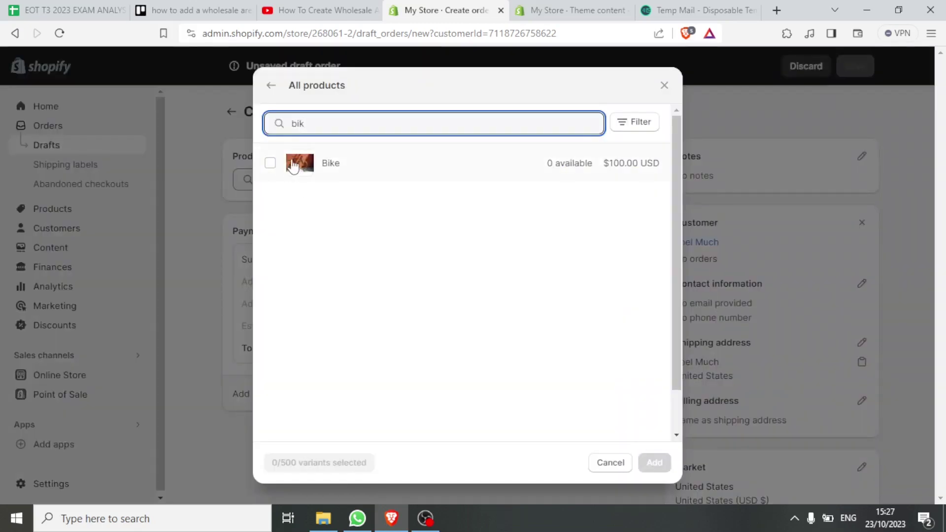
pyautogui.click(271, 164)
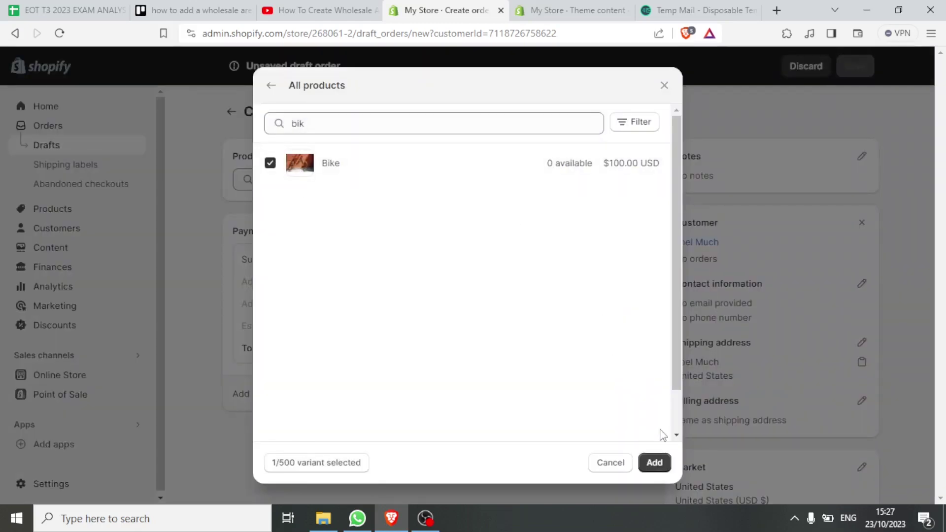
pyautogui.click(655, 463)
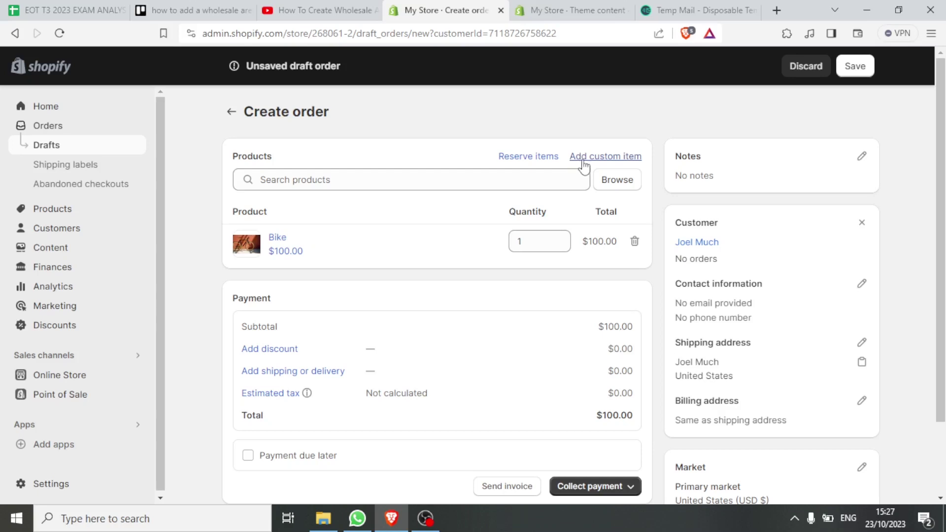
# Add a custom item 'bike' at $10.00 × 100, bringing the total to $1,100.00
pyautogui.click(583, 158)
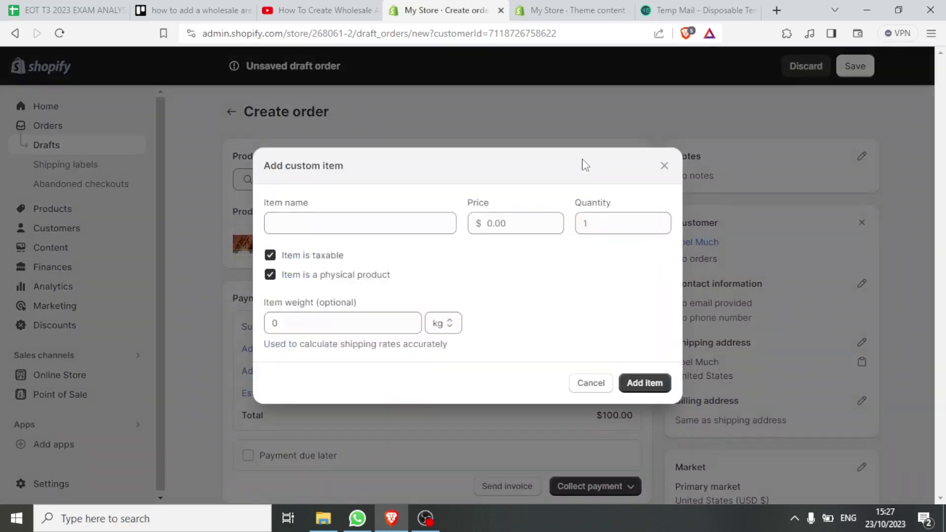
pyautogui.click(380, 232)
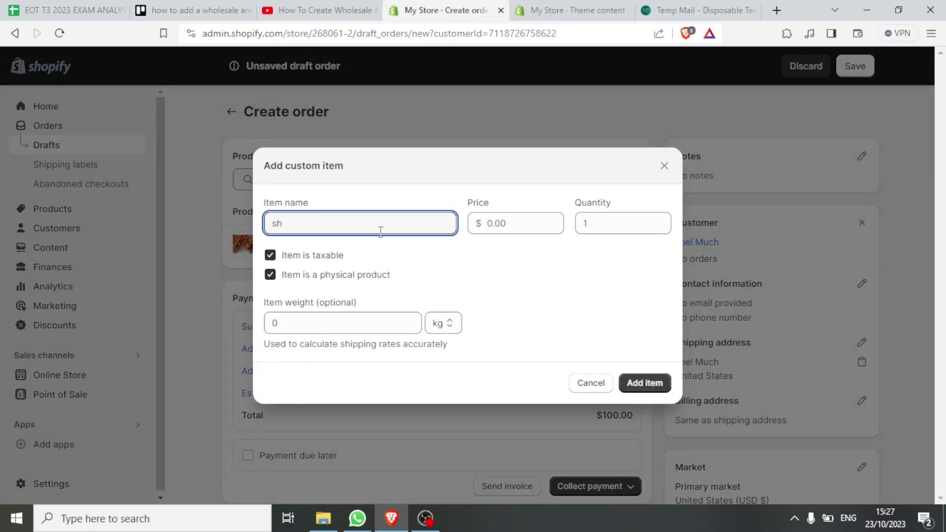
pyautogui.write('bike')
pyautogui.click(640, 383)
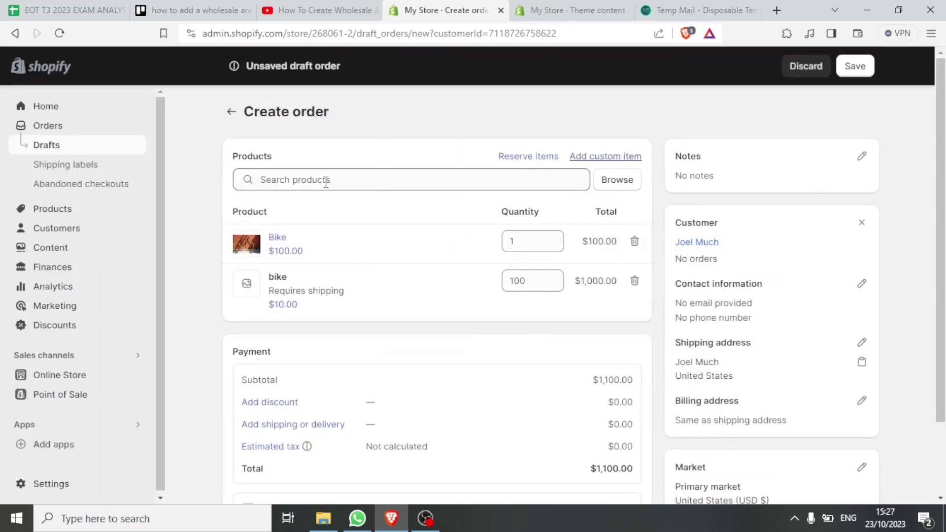
pyautogui.click(326, 182)
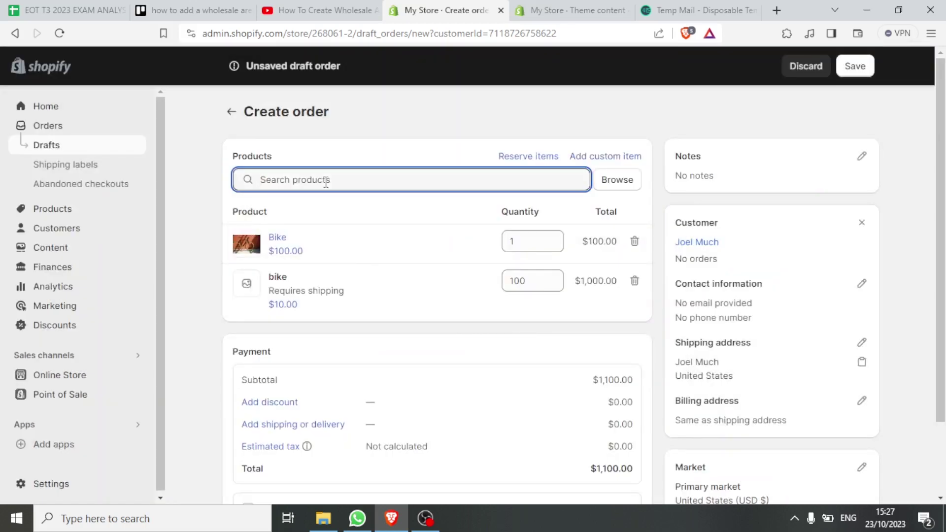
# Search for 'sco' and add the Scootter product at $0.00 to the draft order
pyautogui.write('sco')
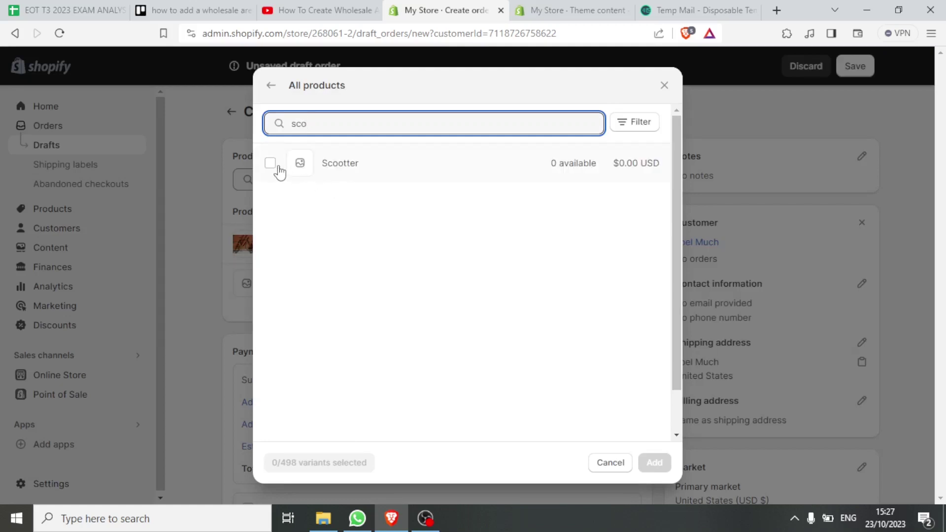
pyautogui.click(270, 166)
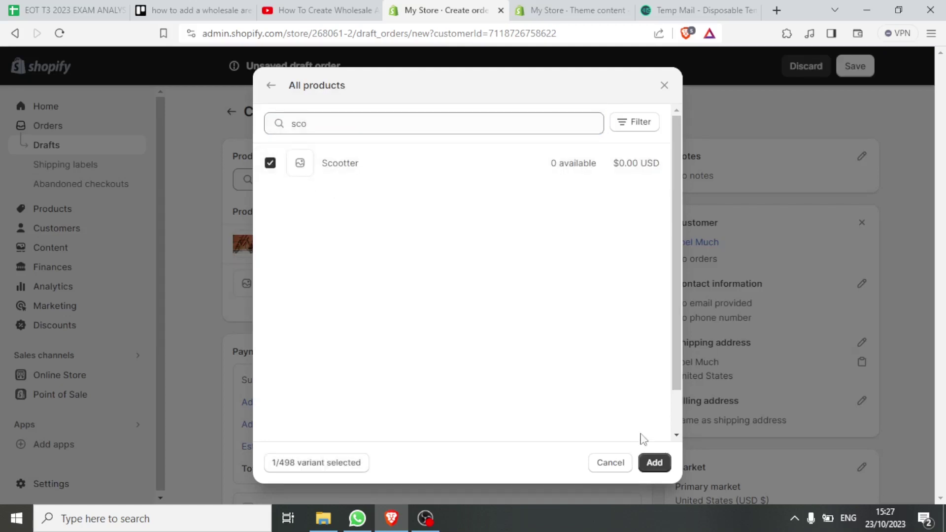
pyautogui.click(654, 462)
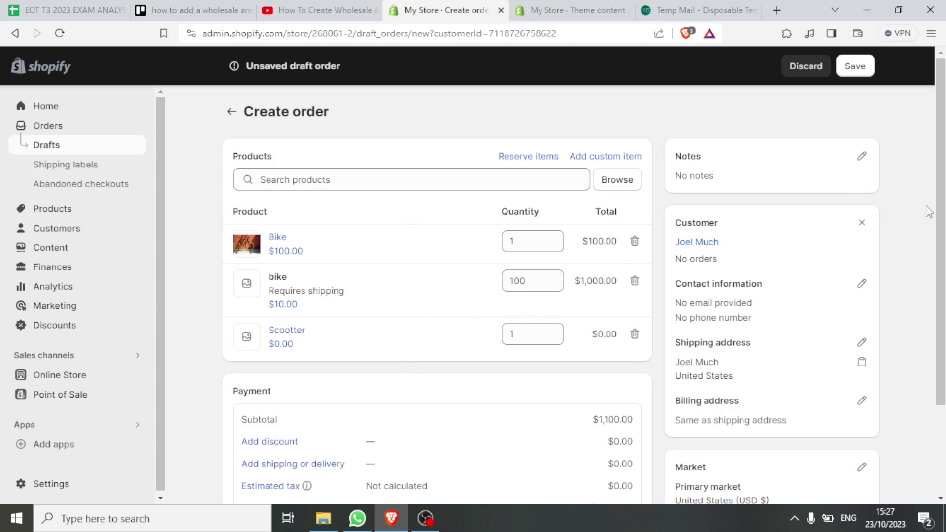
pyautogui.scroll(-1, 944, 215)
pyautogui.scroll(-3, 943, 215)
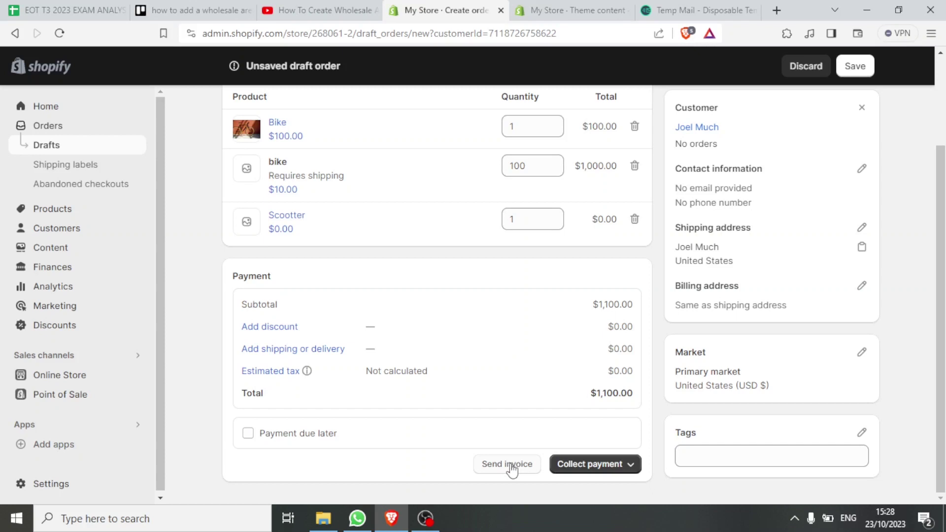
pyautogui.scroll(1, 938, 302)
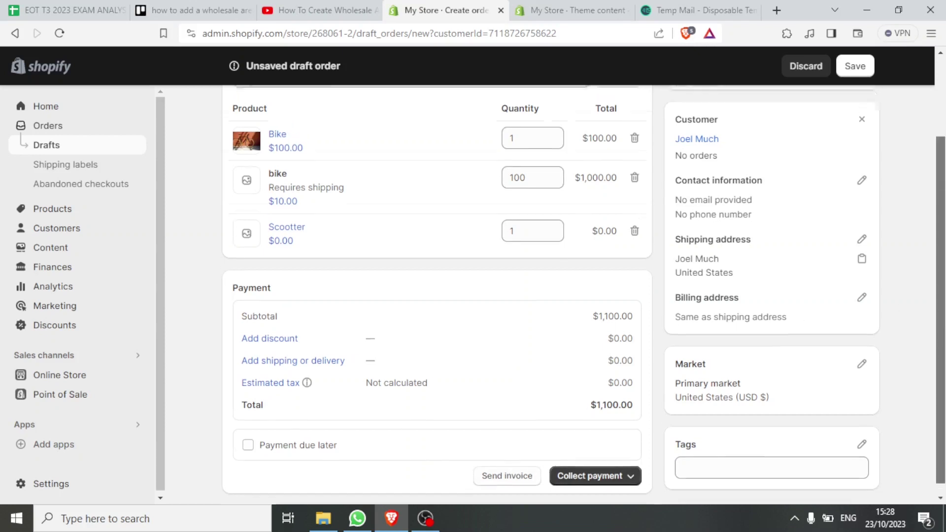
pyautogui.scroll(2, 938, 301)
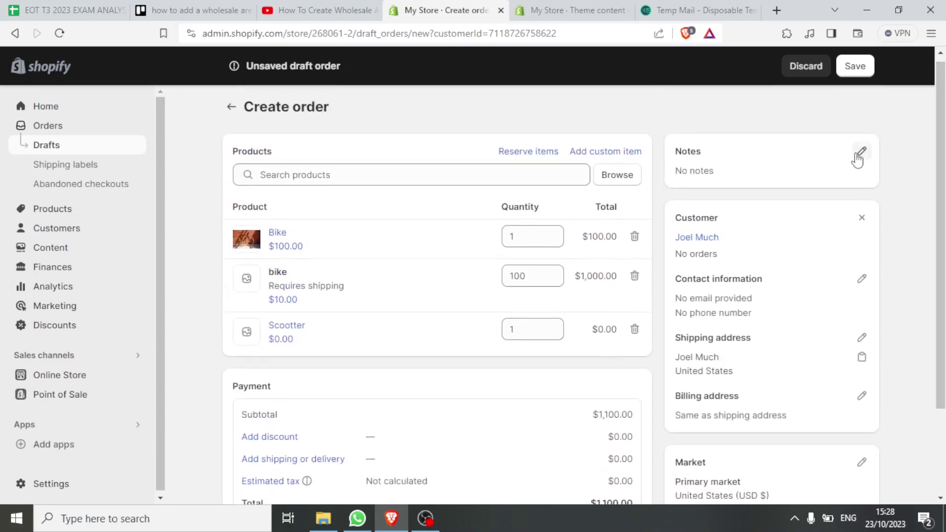
pyautogui.click(859, 153)
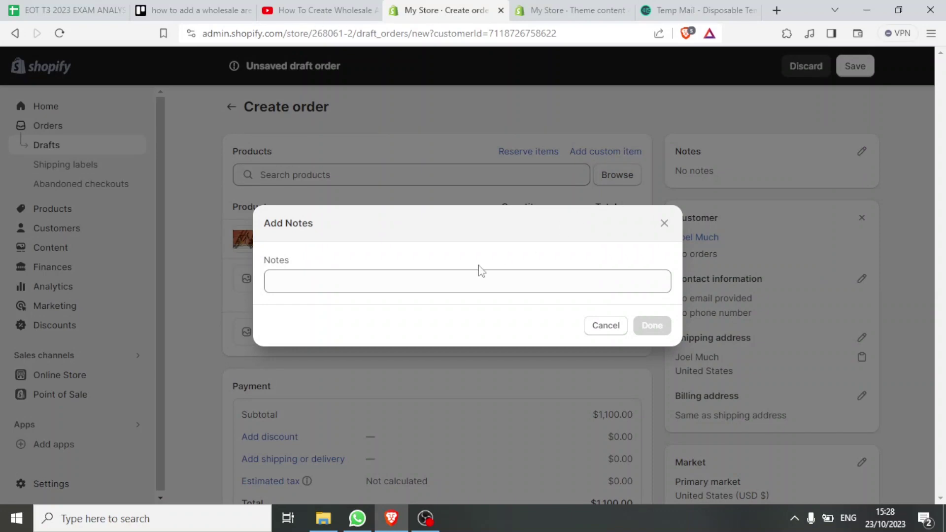
# Give the draft order the note 'Thanjjjhjjjj'
pyautogui.click(442, 280)
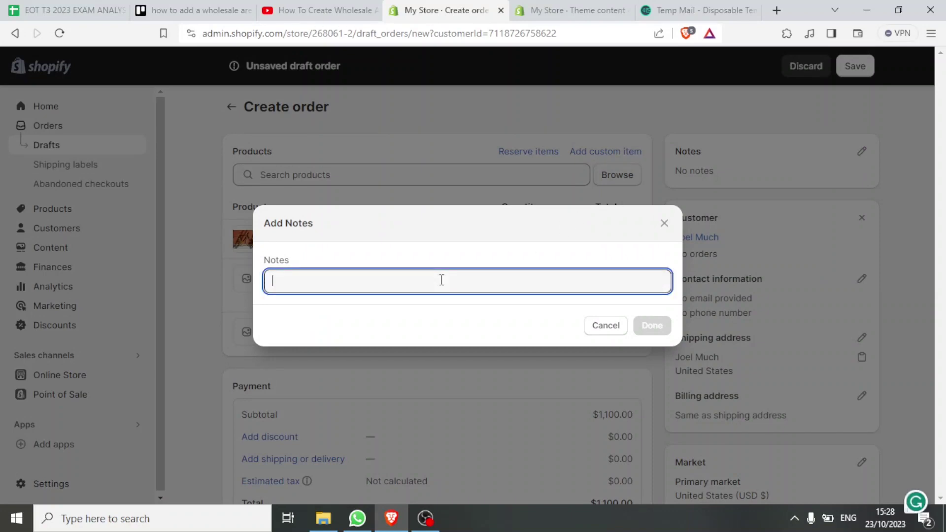
pyautogui.write('Thanjjjhjjjj')
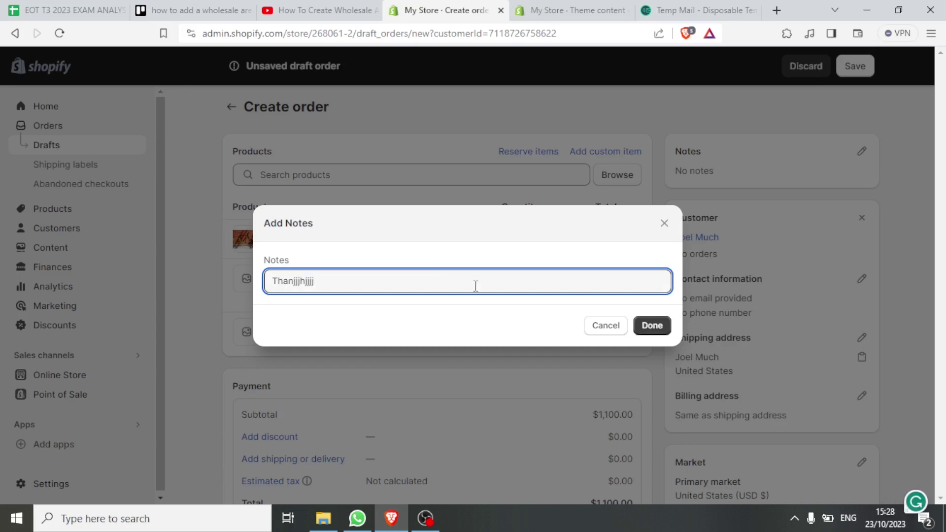
pyautogui.click(650, 326)
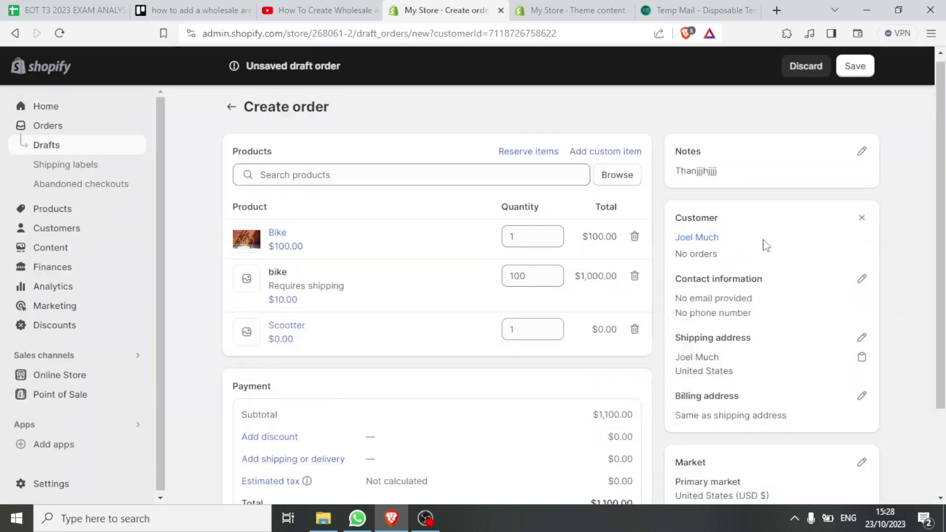
pyautogui.scroll(-3, 925, 293)
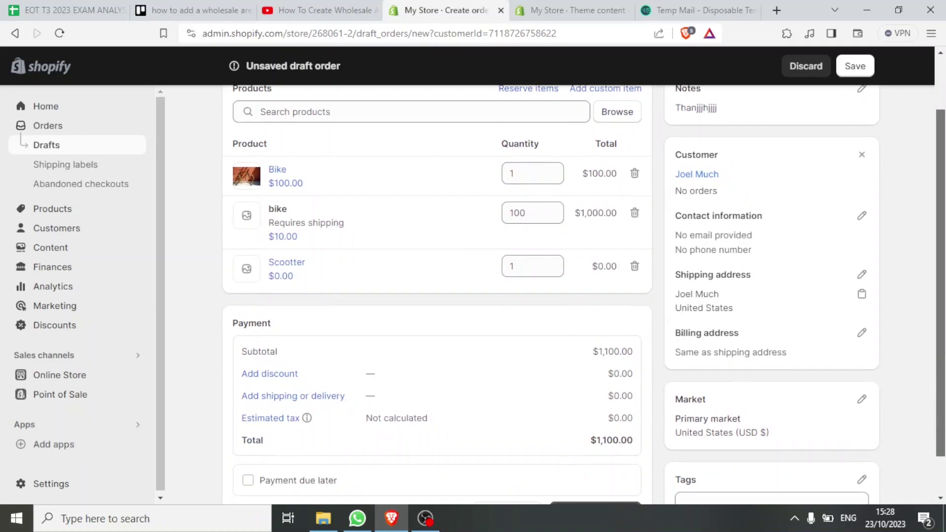
# Save the draft as #D1 and choose Mark as paid for the $1,100.00 total
pyautogui.scroll(-1, 925, 294)
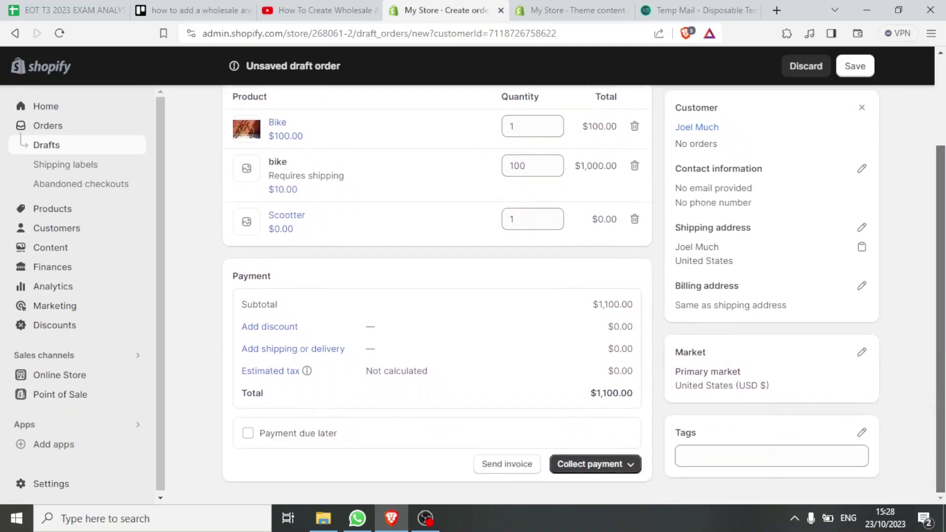
pyautogui.click(630, 469)
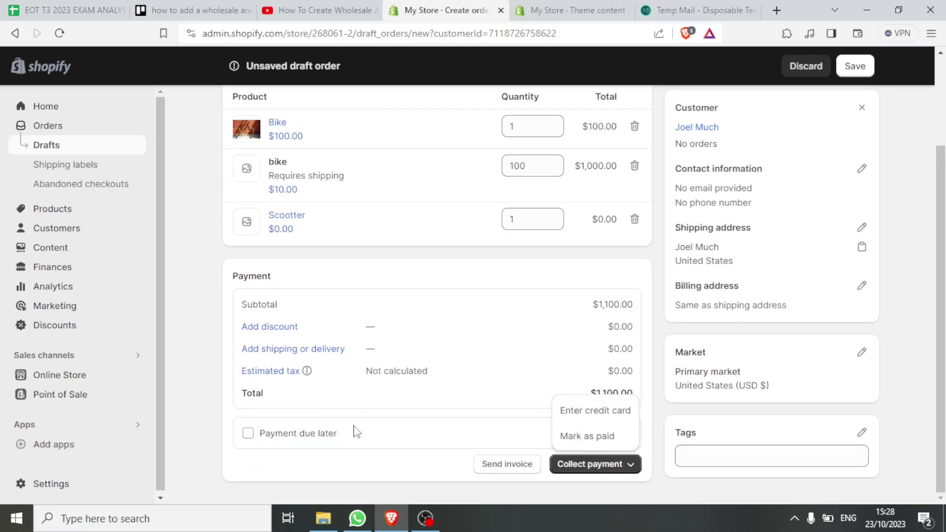
pyautogui.click(386, 435)
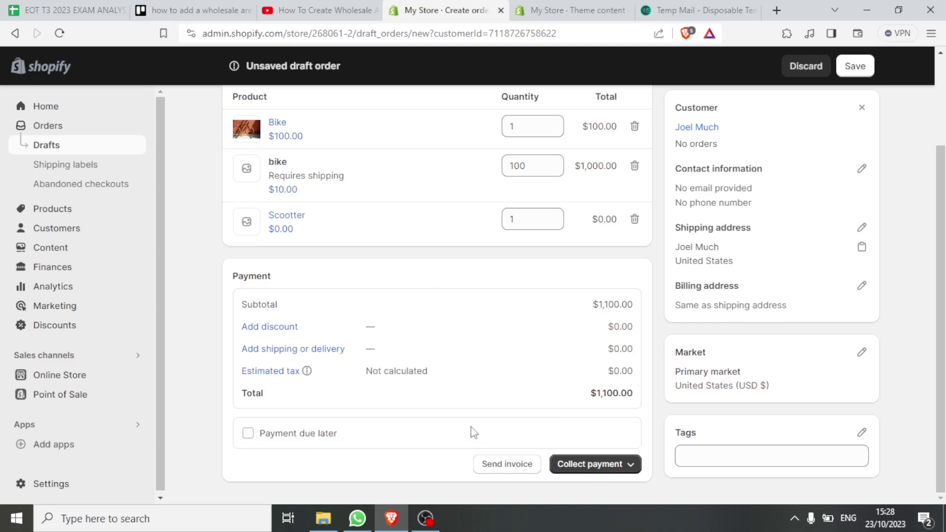
pyautogui.scroll(2, 941, 285)
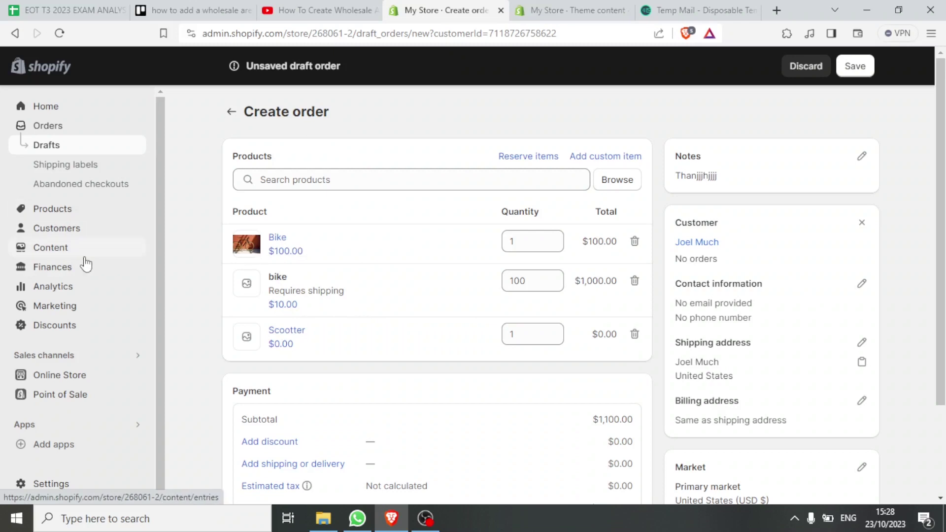
pyautogui.scroll(-2, 637, 477)
pyautogui.click(633, 467)
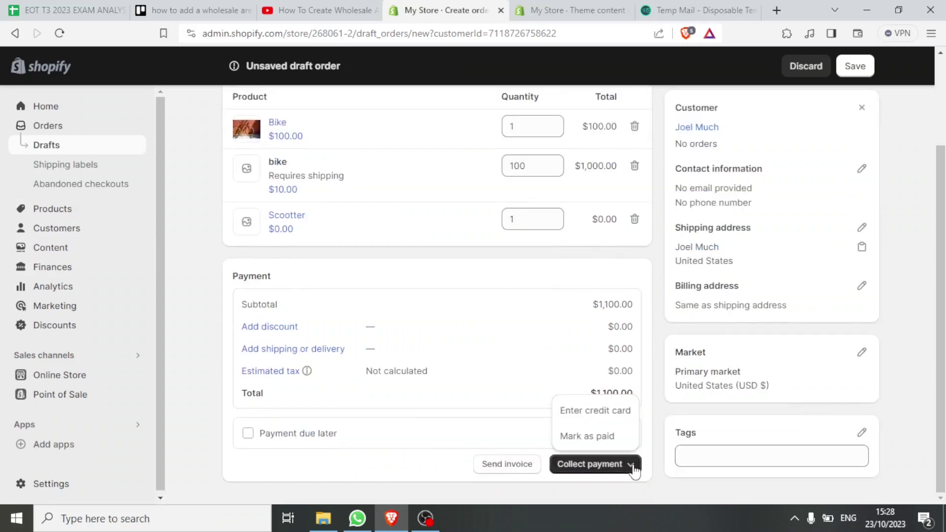
pyautogui.click(587, 438)
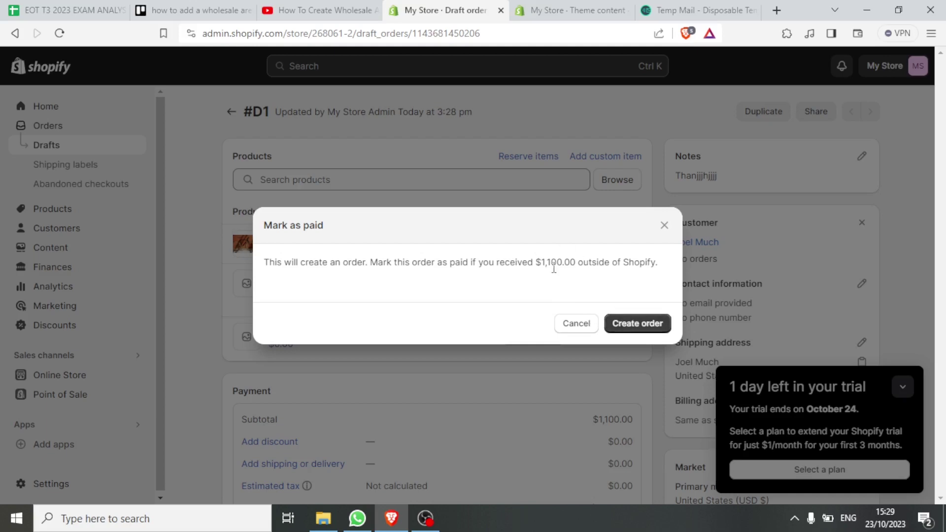
# Cancel the Mark as paid confirmation, leaving #D1 a draft, and bring up the Apps search
pyautogui.click(664, 226)
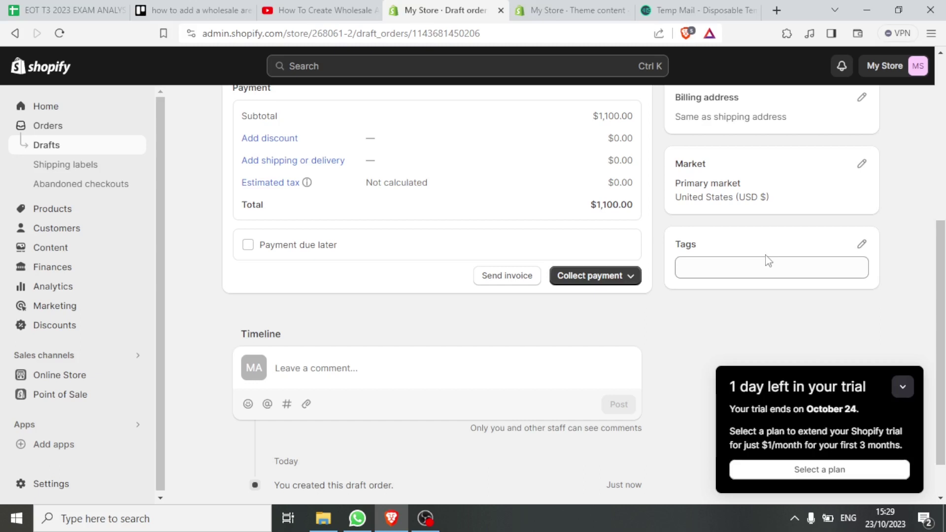
pyautogui.scroll(6, 922, 253)
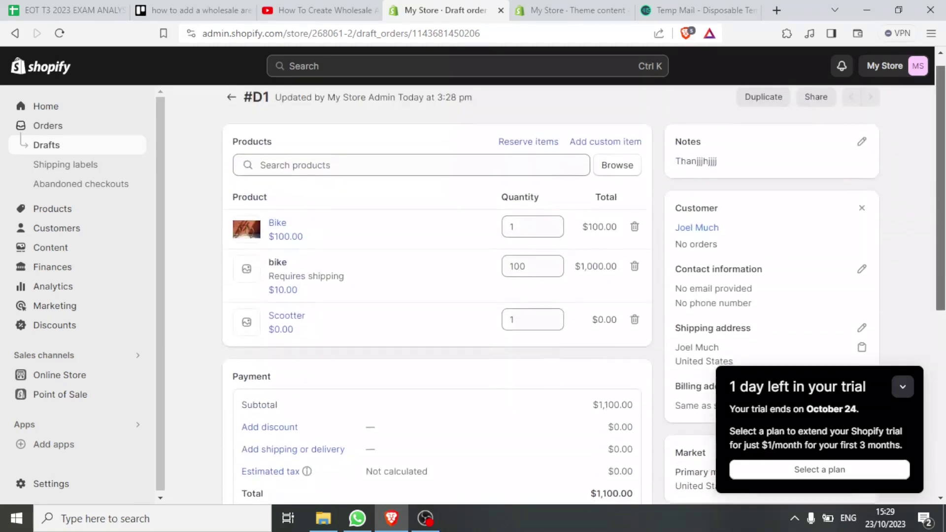
pyautogui.click(93, 427)
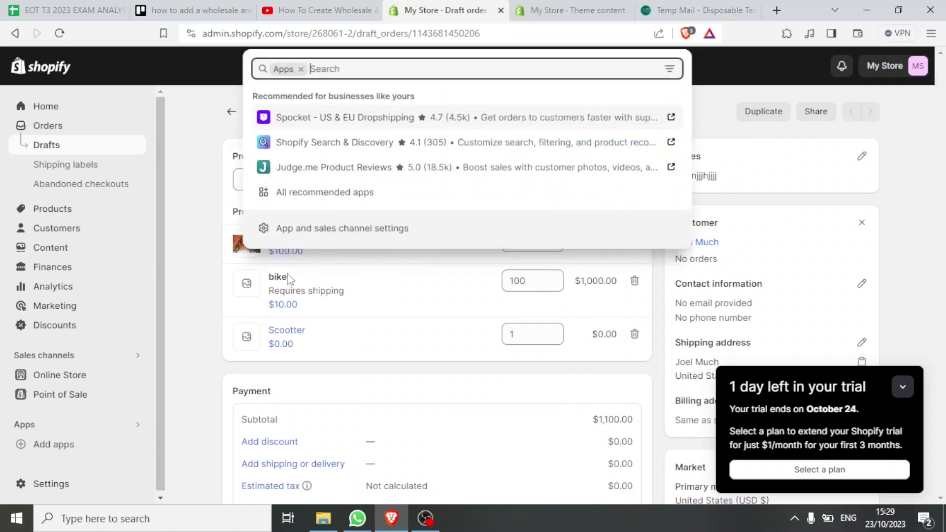
# From Settings > Apps and sales channels, launch the Shopify App Store in a new tab
pyautogui.click(339, 240)
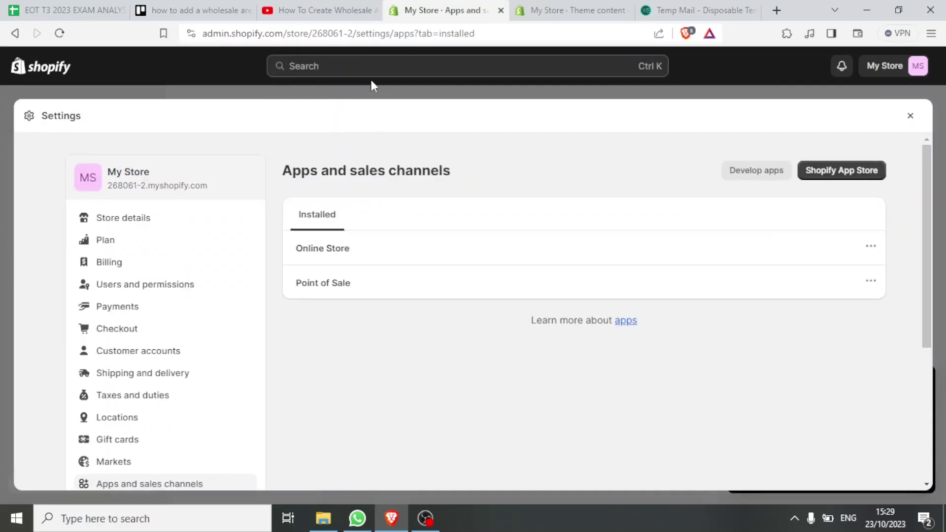
pyautogui.click(348, 72)
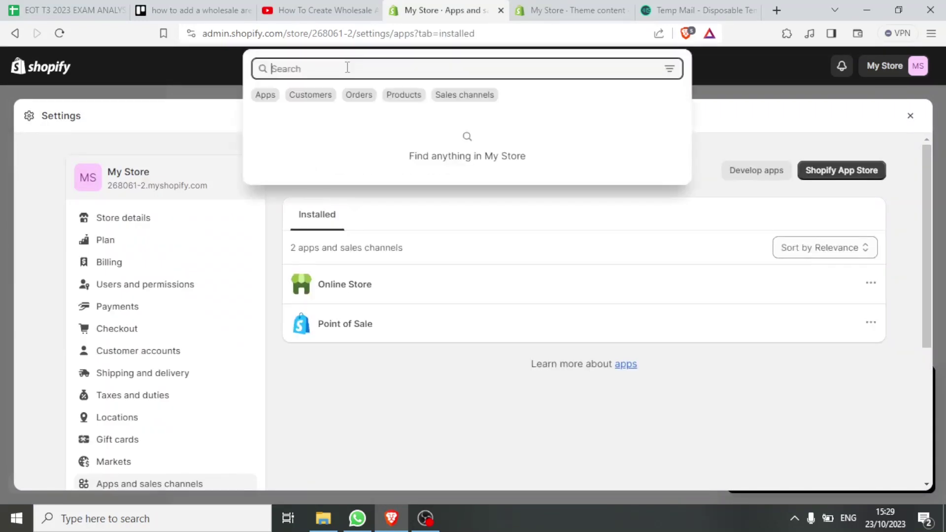
pyautogui.write('a')
pyautogui.press('BackSpace')
pyautogui.click(831, 172)
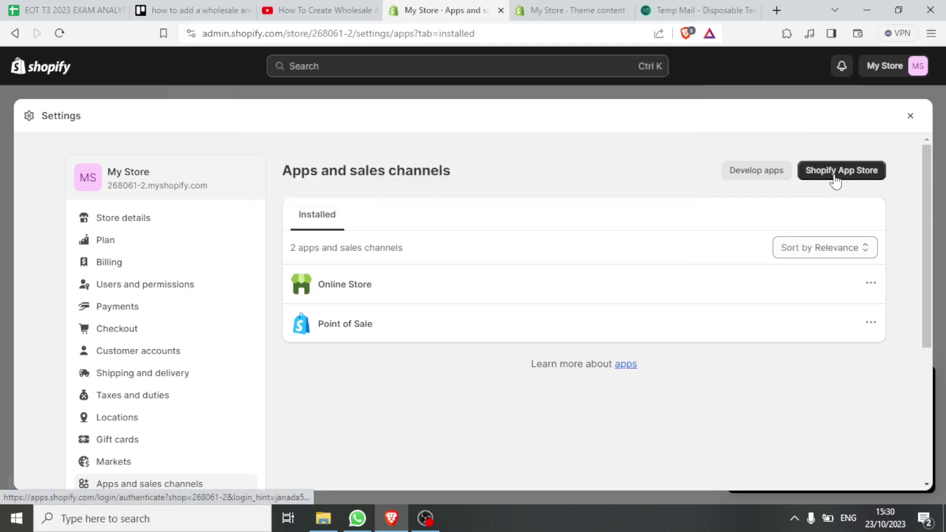
pyautogui.click(836, 177)
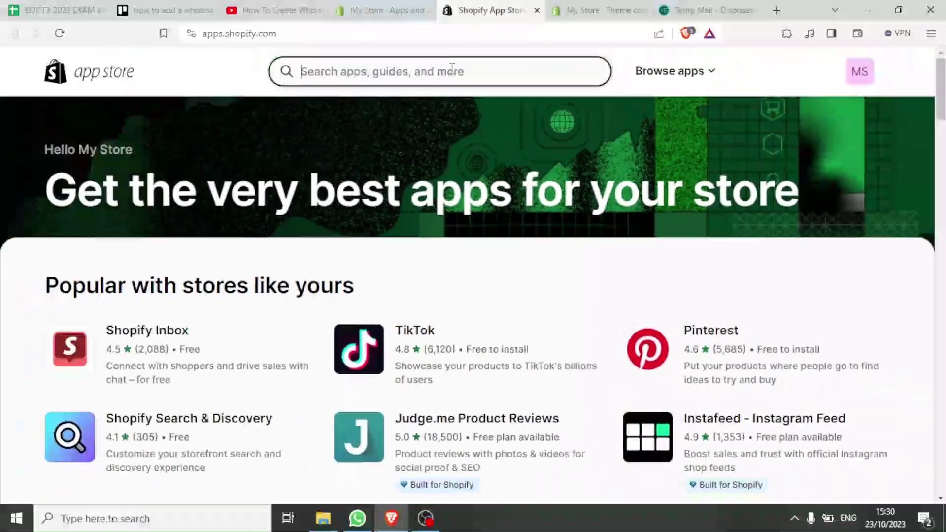
# Search the App Store for 'wholesale', browse the 252 results, then return to the admin
pyautogui.click(450, 69)
pyautogui.write('wholesa')
pyautogui.click(363, 113)
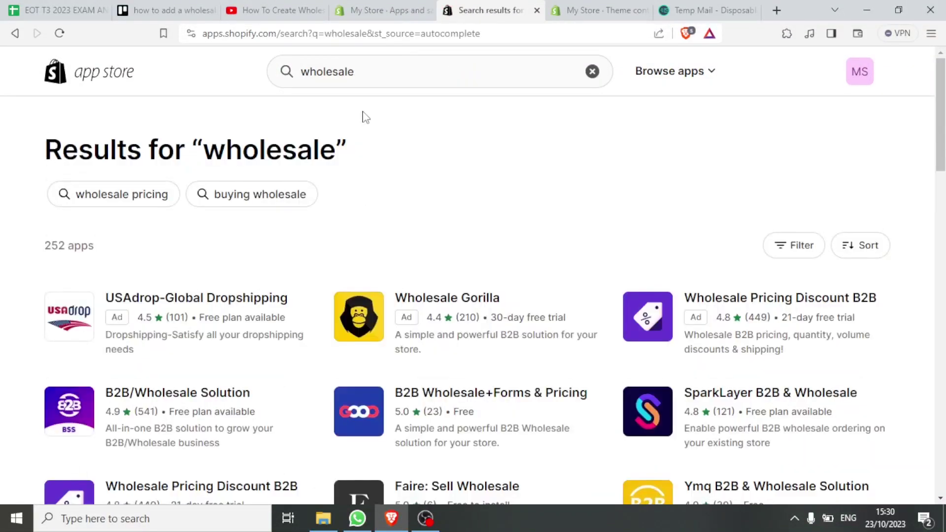
pyautogui.moveTo(363, 142); pyautogui.dragTo(320, 185)
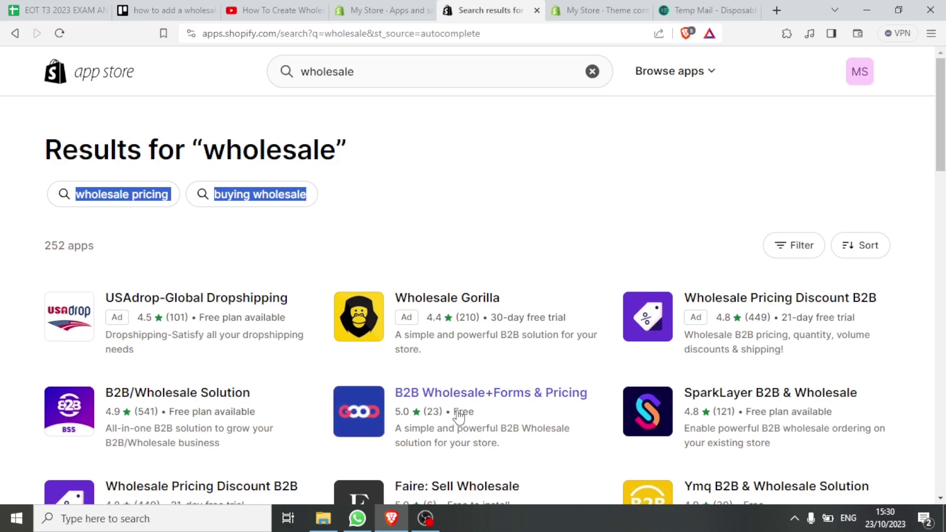
pyautogui.scroll(-10, 523, 418)
pyautogui.scroll(-3, 494, 300)
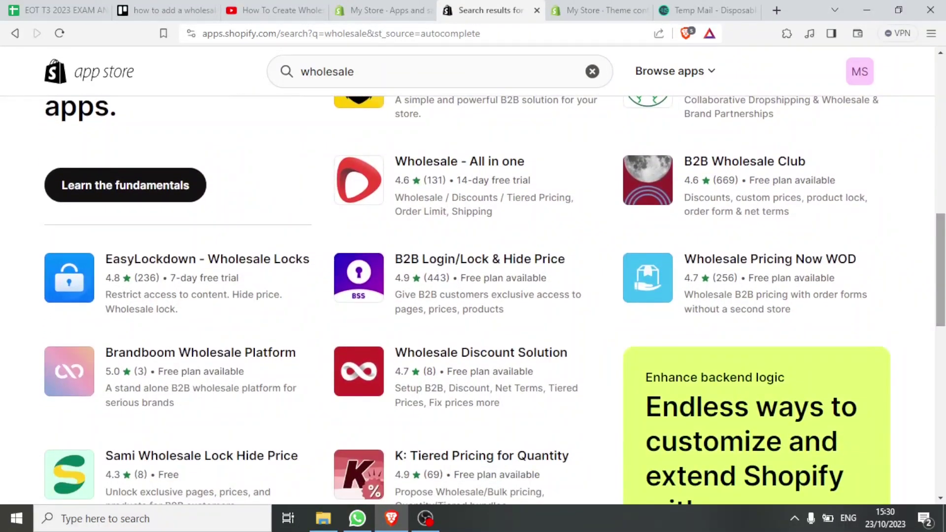
pyautogui.scroll(-3, 943, 295)
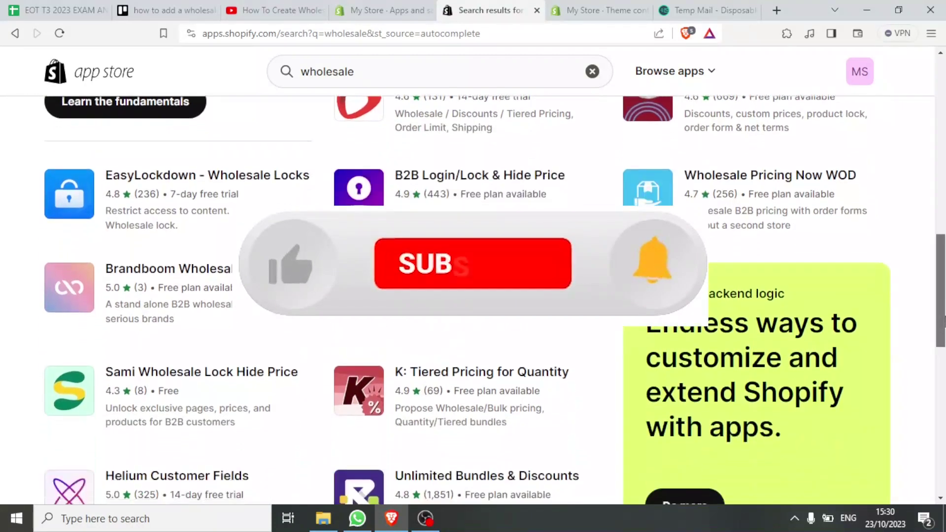
pyautogui.scroll(-2, 493, 295)
pyautogui.click(382, 11)
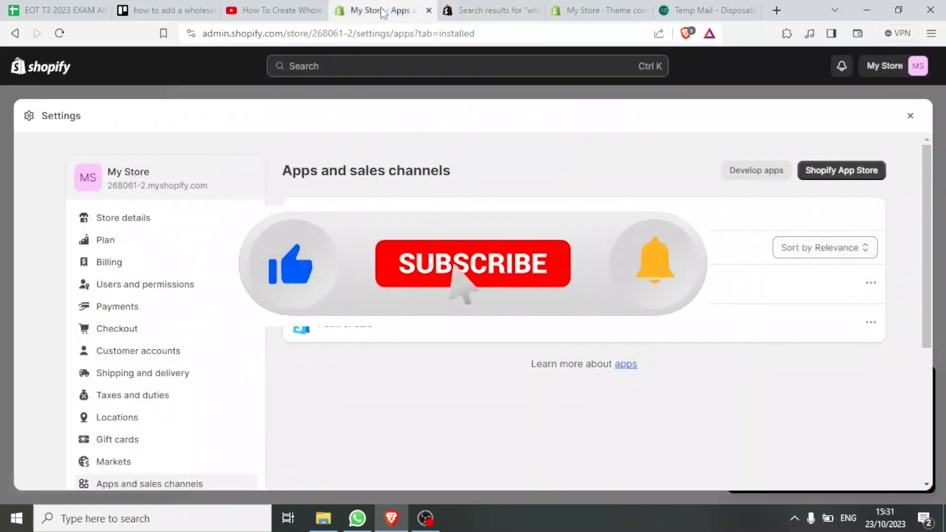